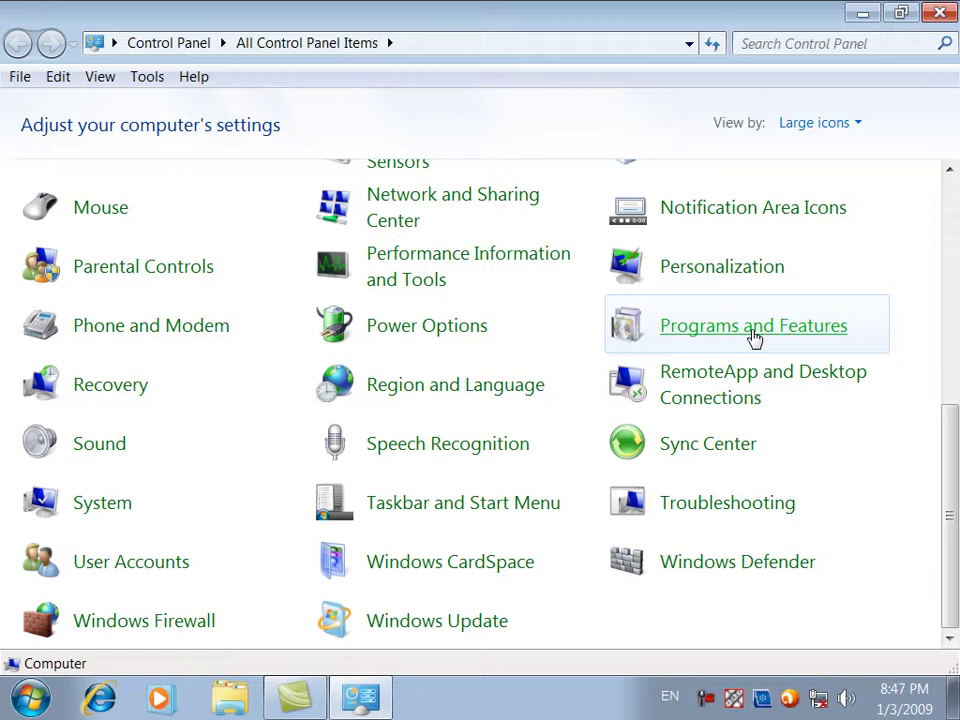
Uninstall Total Video Converter 3.01 through Programs and Features, removing all of its unused shared files.
click(753, 326)
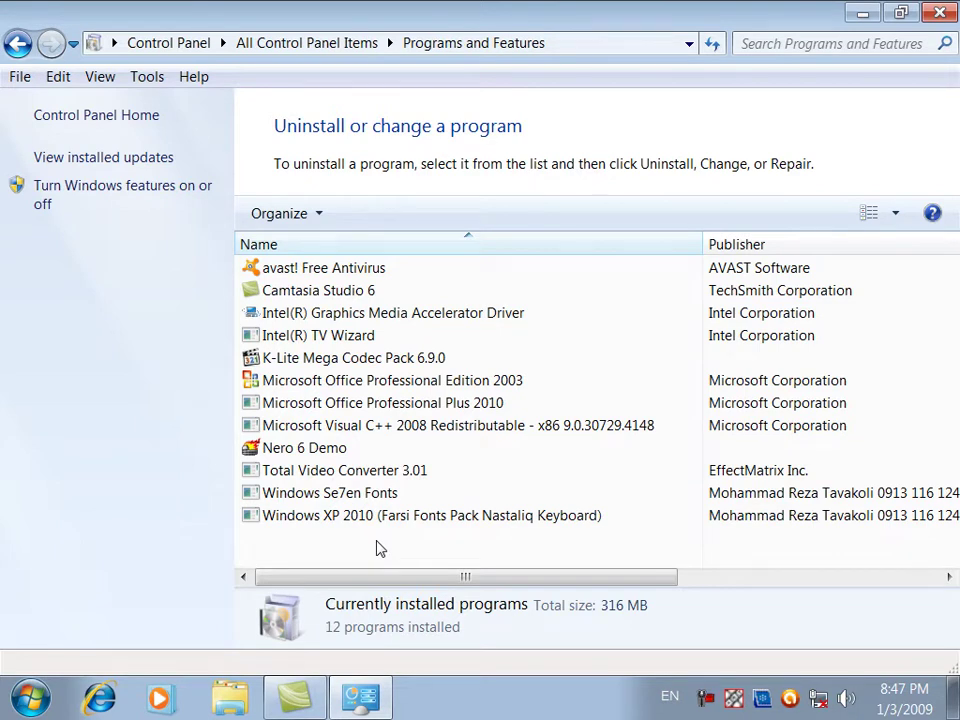
click(351, 476)
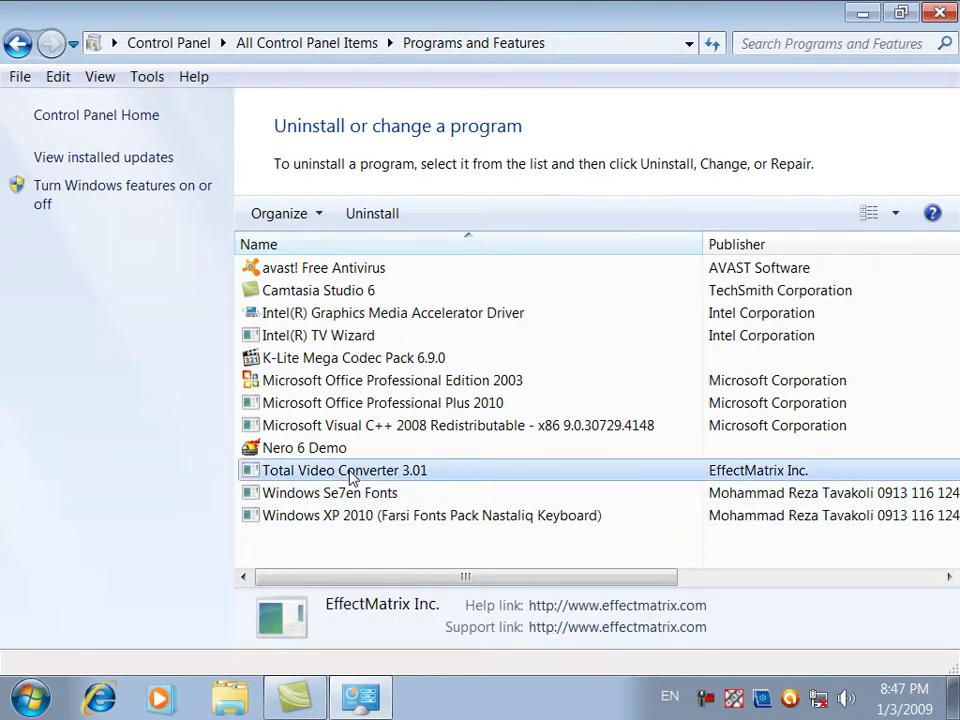
click(364, 226)
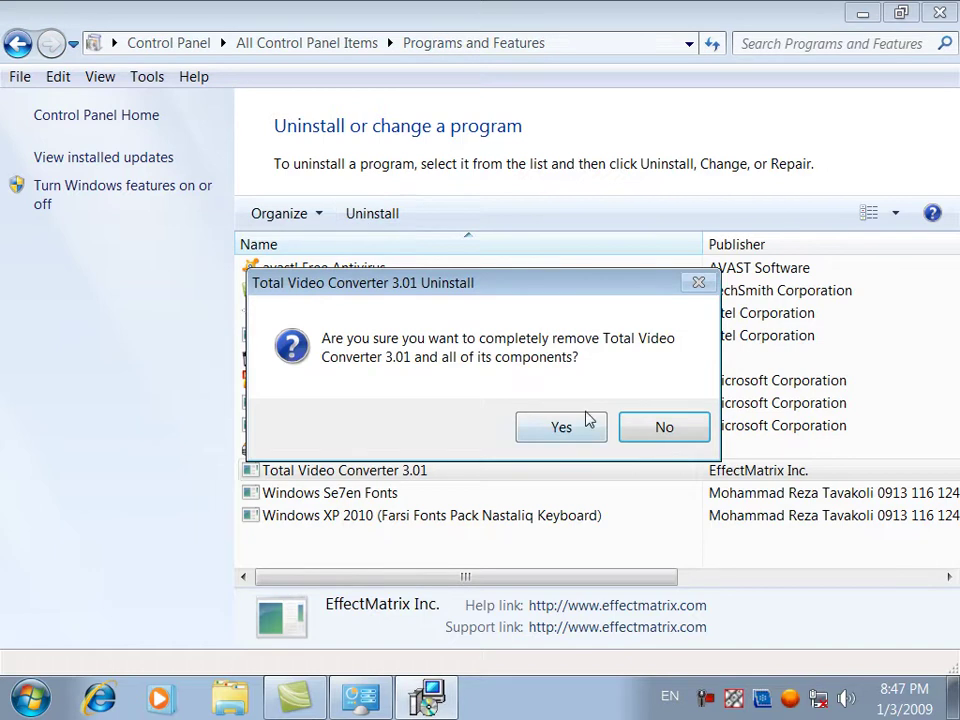
click(583, 422)
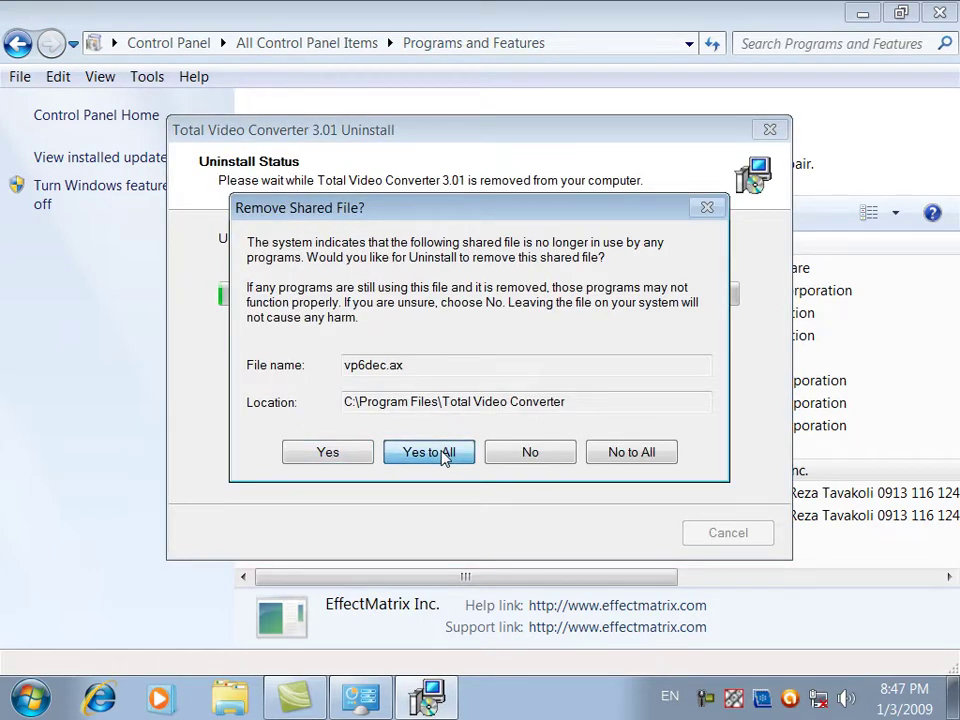
click(445, 458)
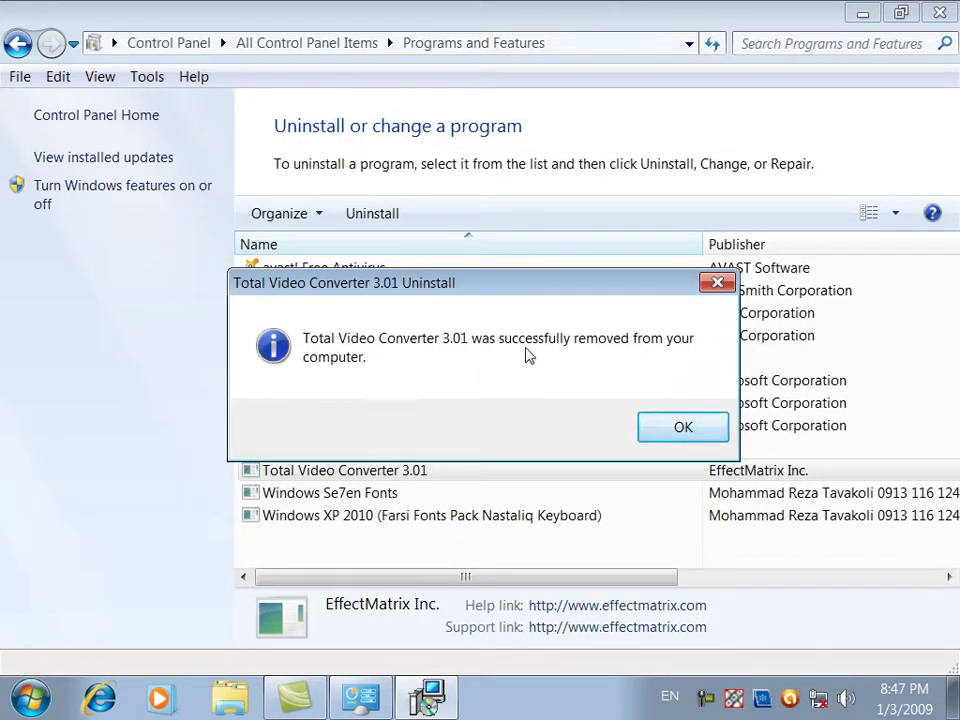
click(677, 428)
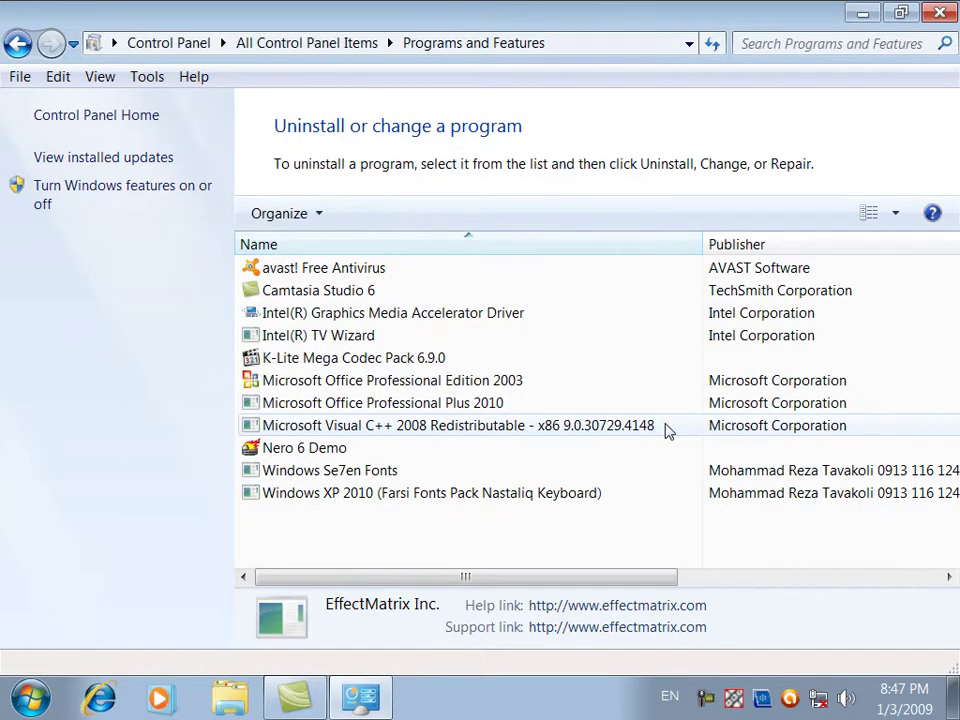
click(370, 451)
click(368, 470)
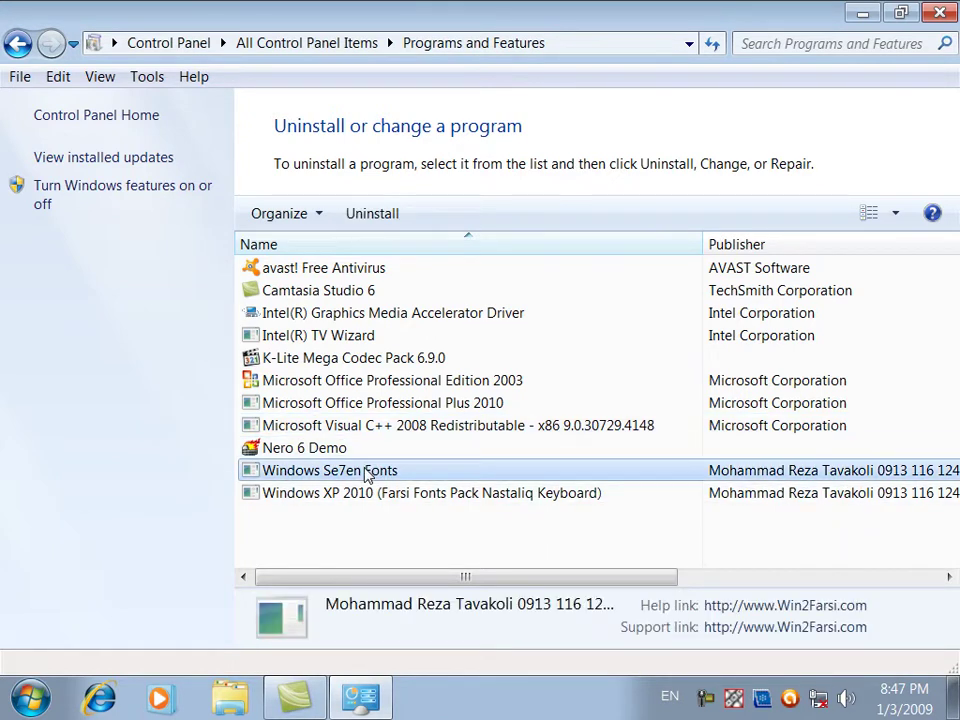
click(373, 495)
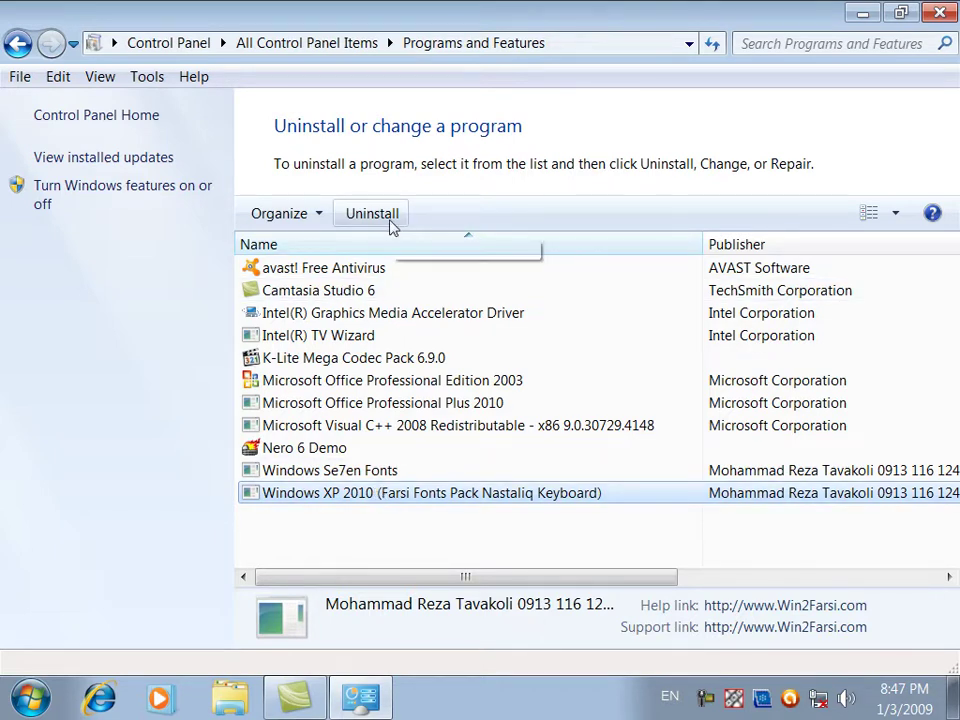
Open Power Options and switch the active plan through Power saver and High performance, ending on Balanced.
click(18, 43)
drag(955, 345, 955, 519)
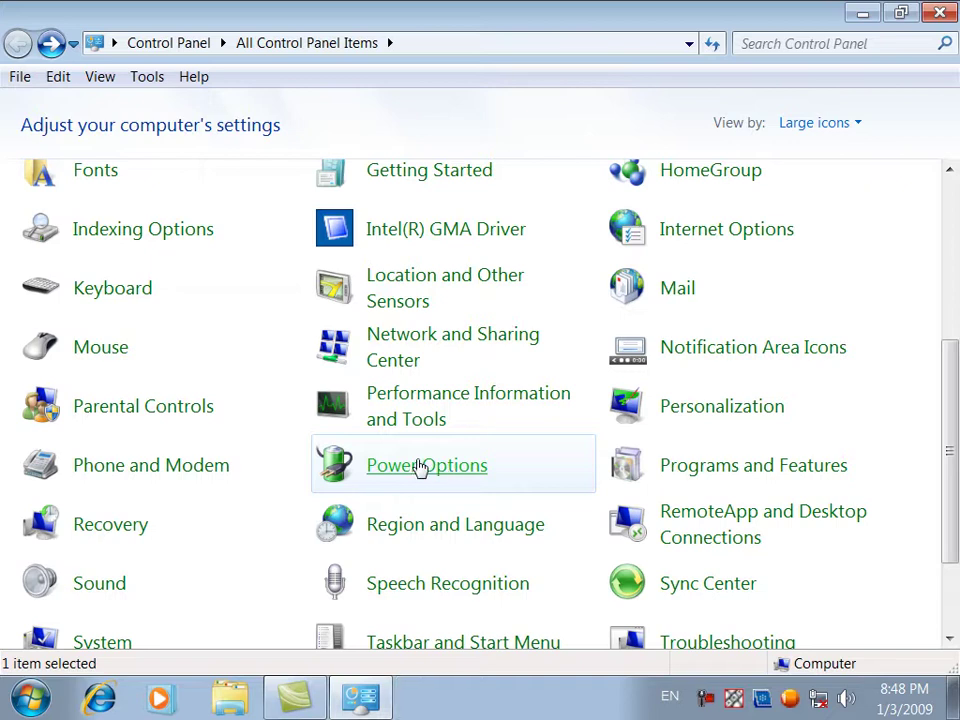
click(420, 467)
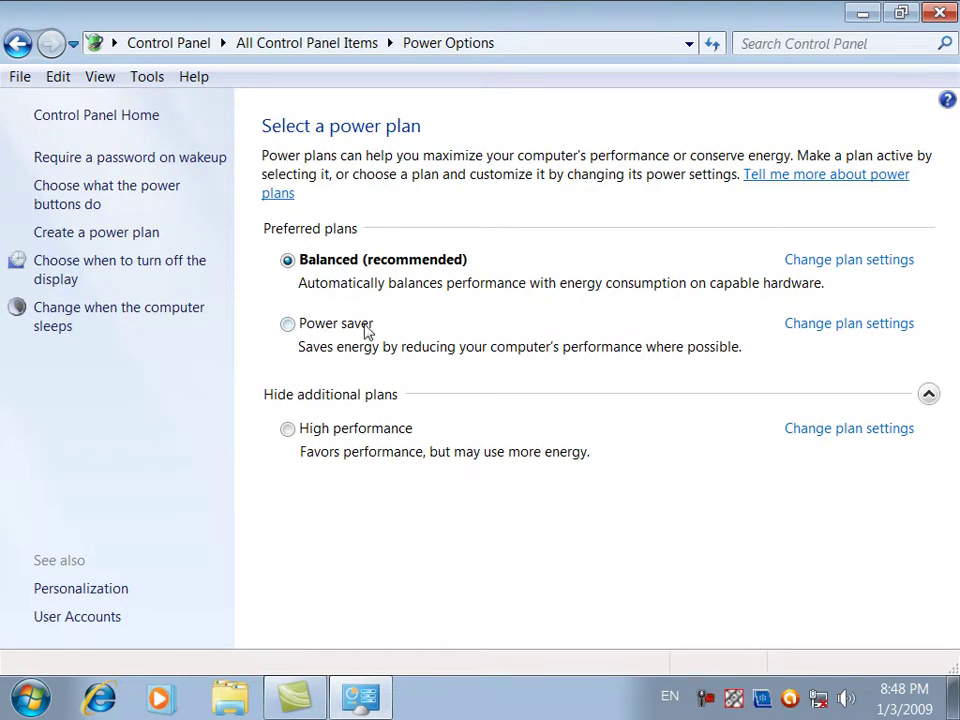
click(318, 326)
click(376, 436)
click(326, 266)
Examine the Balanced plan's settings and the time choices for turning off the display.
click(868, 262)
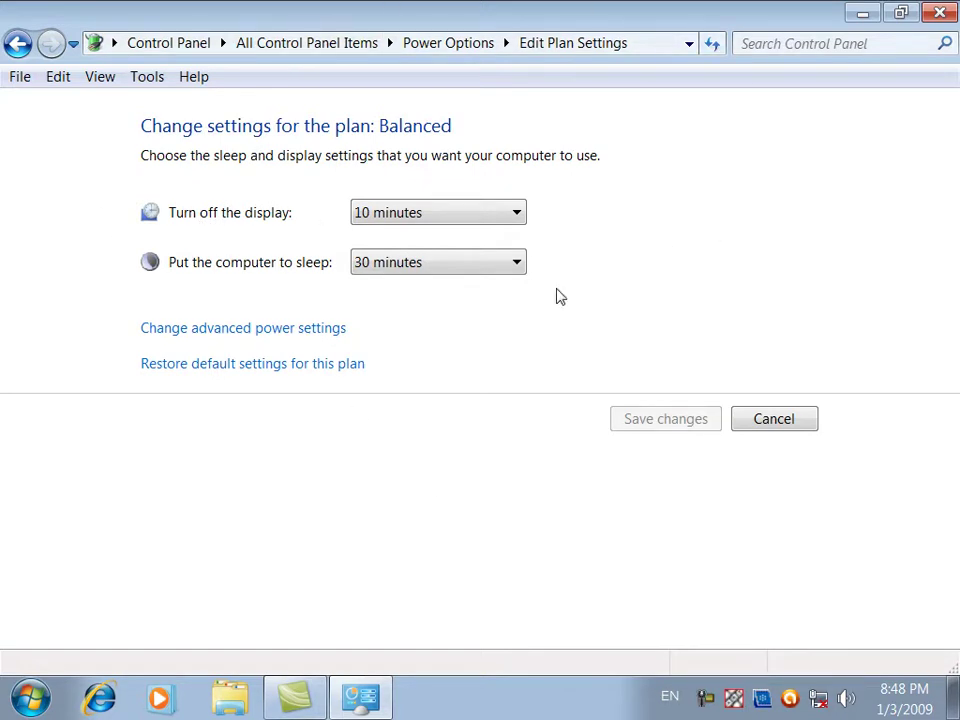
click(399, 222)
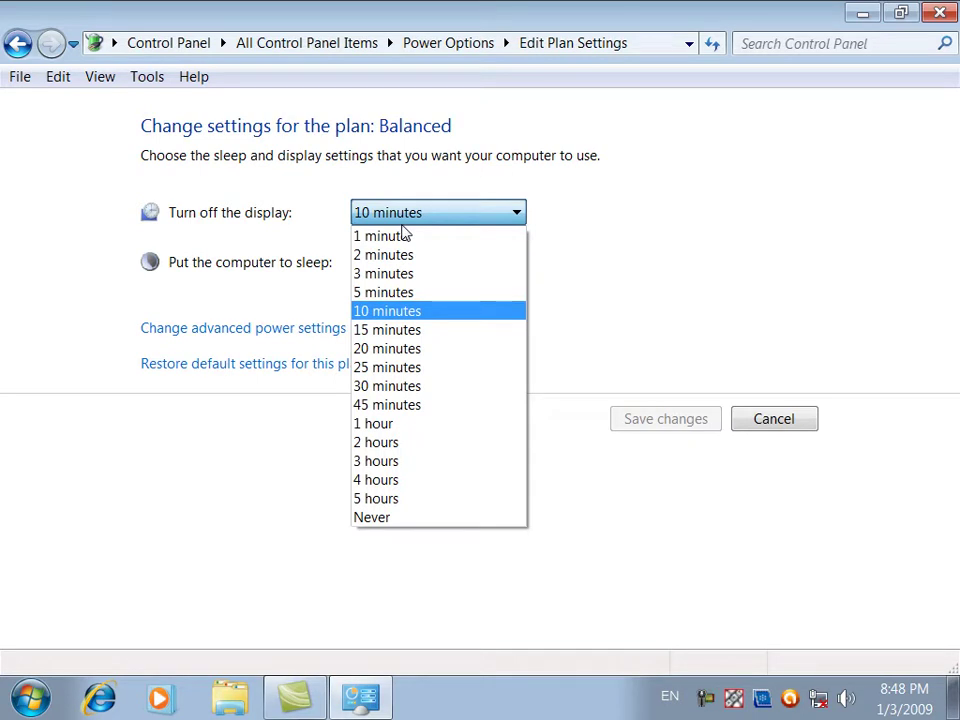
click(401, 226)
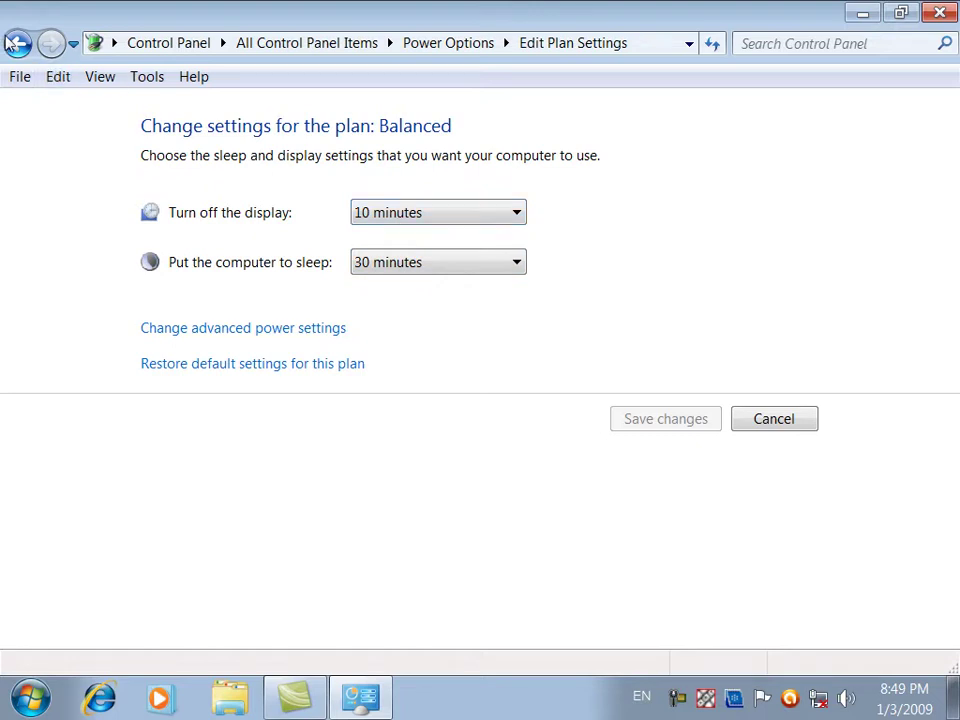
Activate the High performance plan and view its display and sleep settings.
key(alt+Left)
click(316, 325)
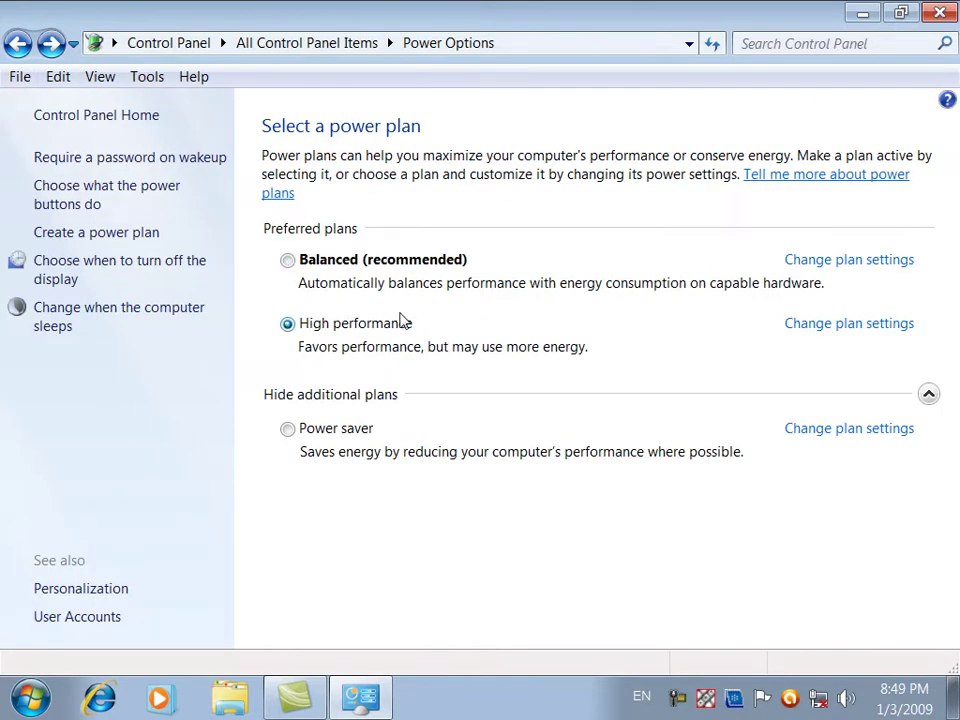
click(823, 324)
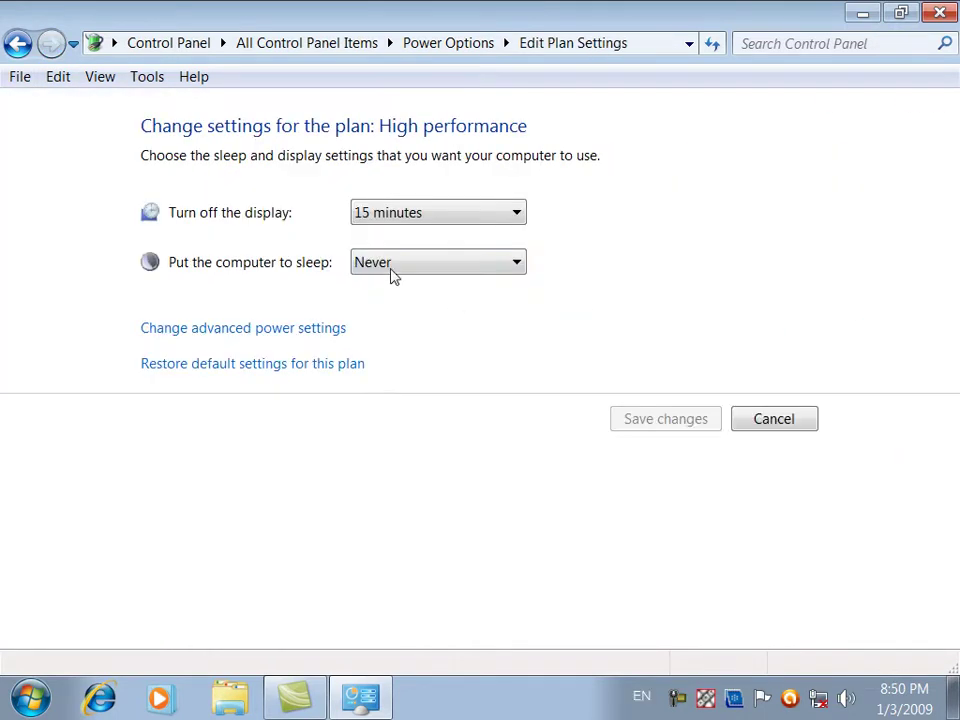
Activate the Power saver plan and view its display and sleep settings, returning to the plan list.
click(18, 43)
click(309, 428)
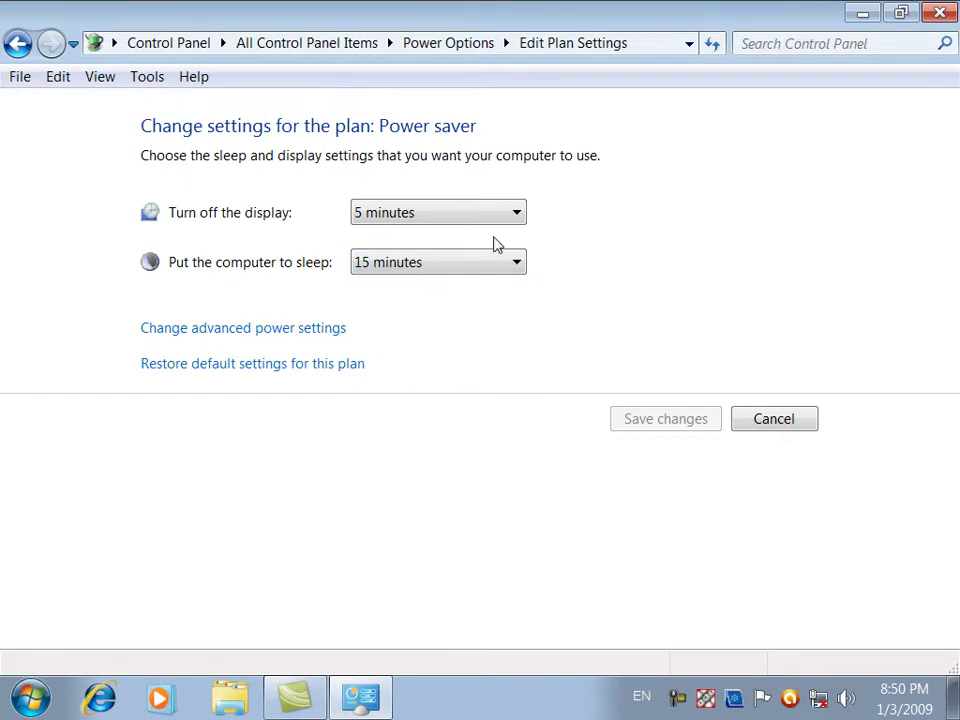
click(18, 43)
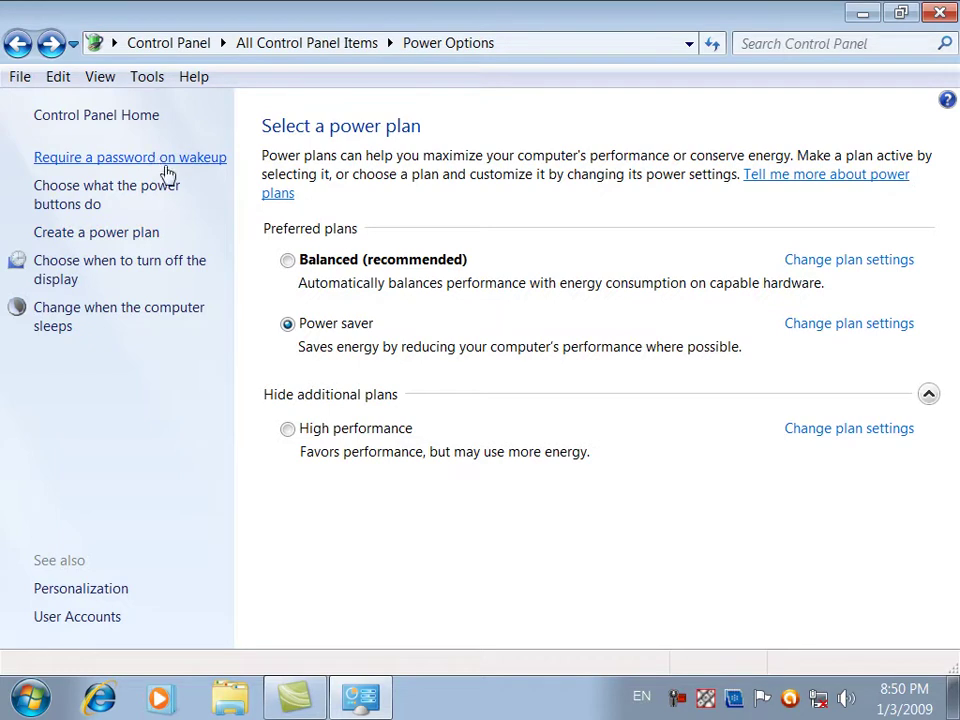
Reactivate the Balanced plan and check its display and sleep settings, returning to the plan list.
click(290, 263)
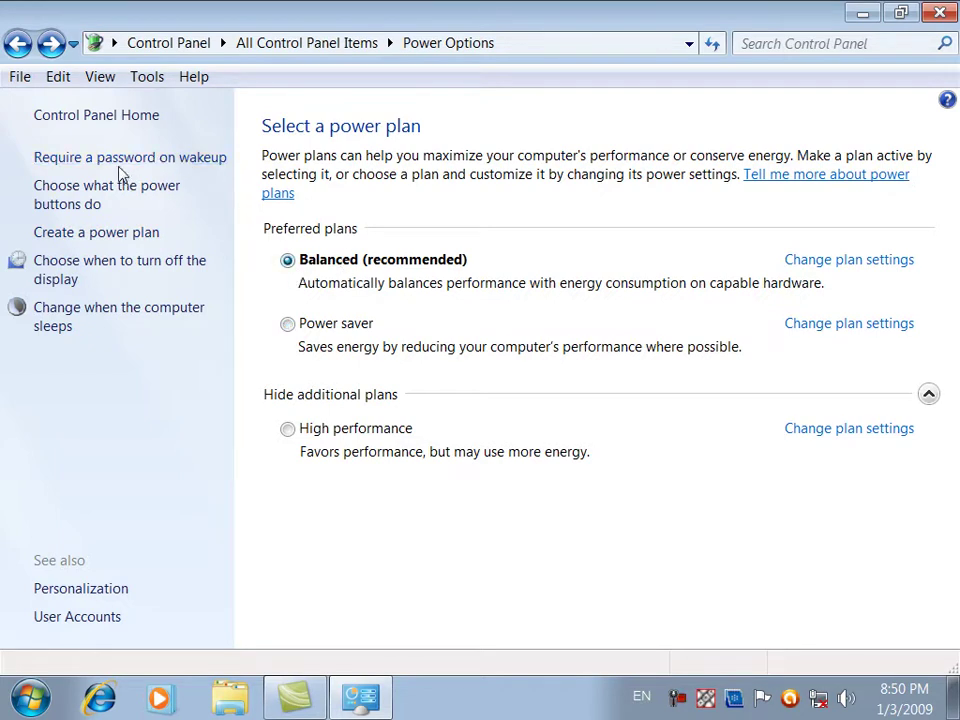
click(843, 262)
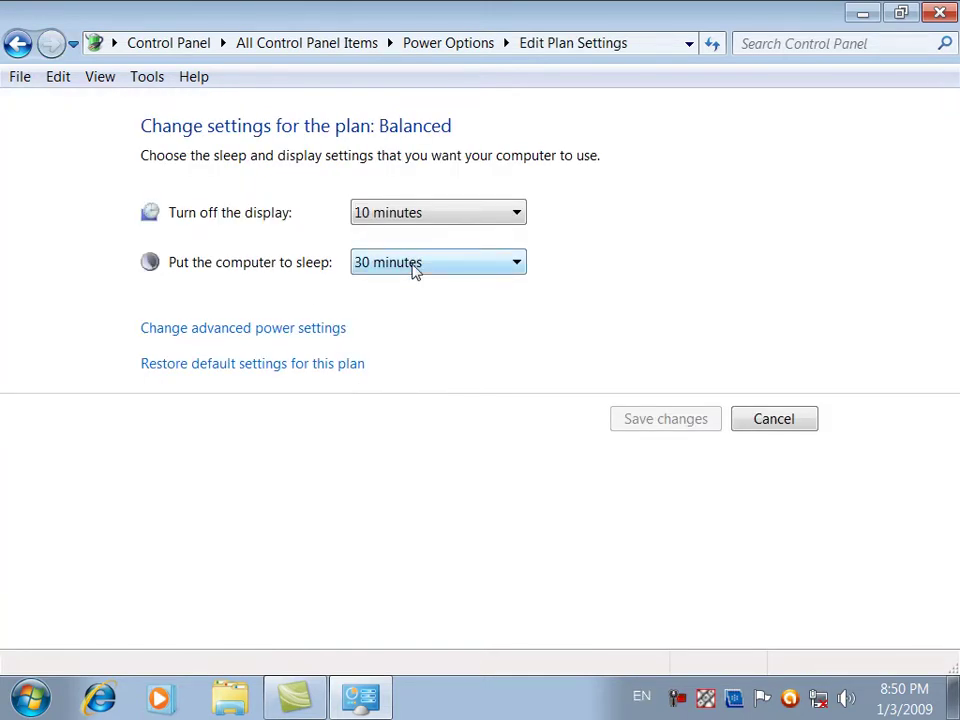
click(18, 43)
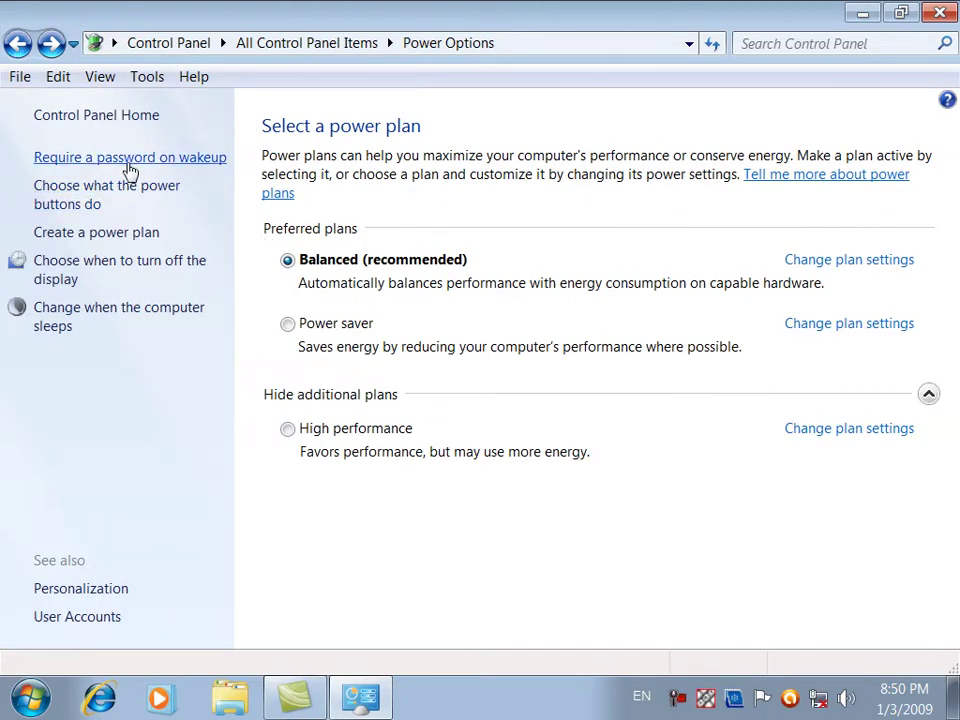
Set the power button action to Do nothing, keep a password required on wakeup, and save the changes.
click(130, 160)
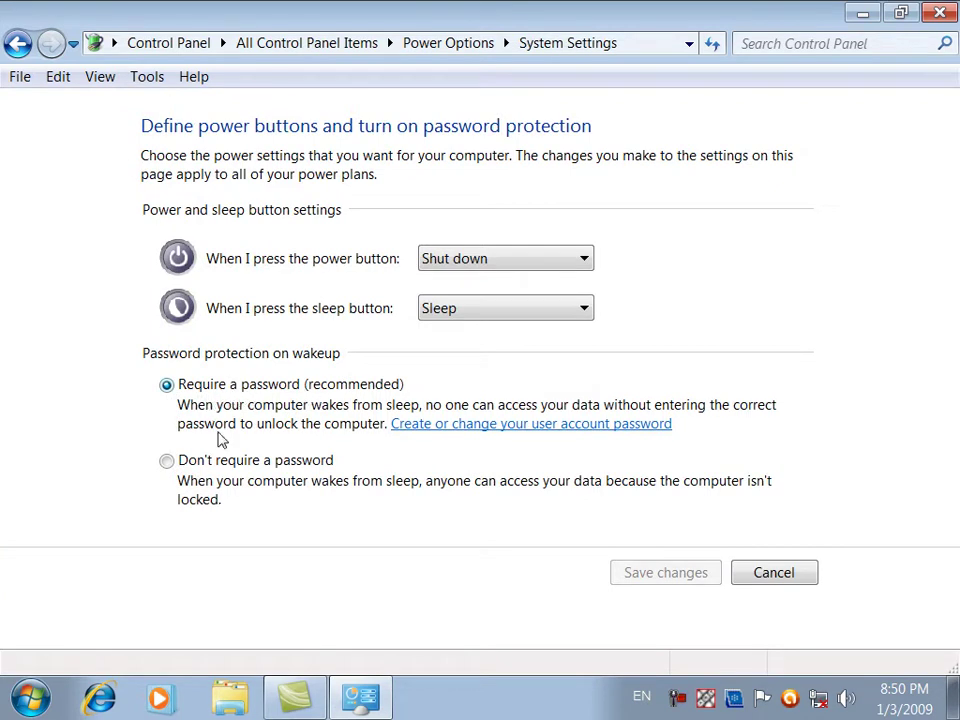
click(180, 465)
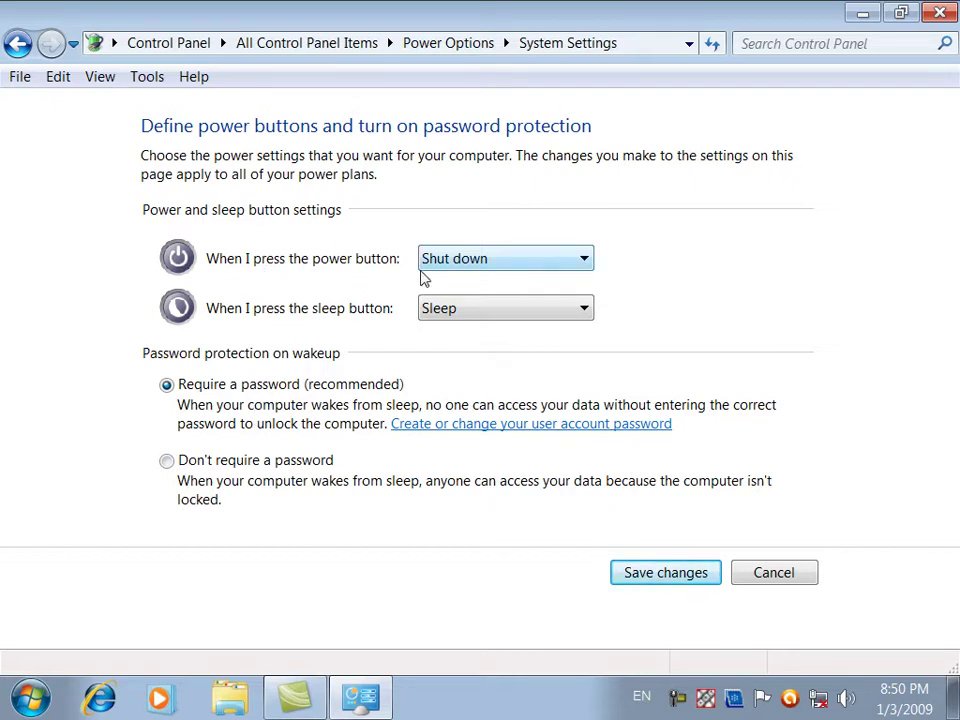
click(562, 273)
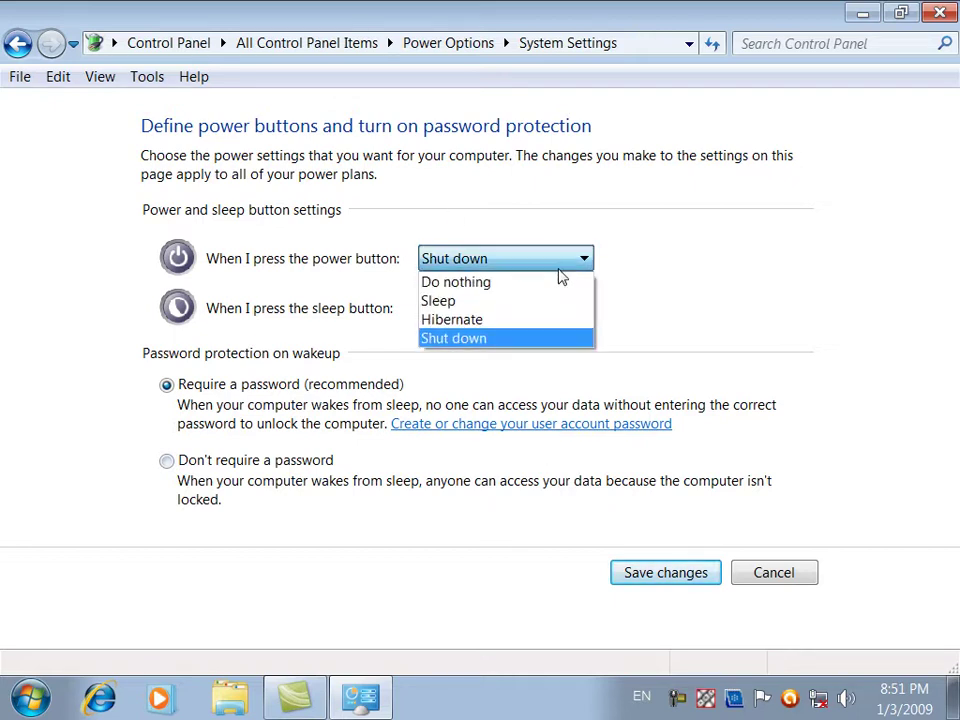
click(532, 288)
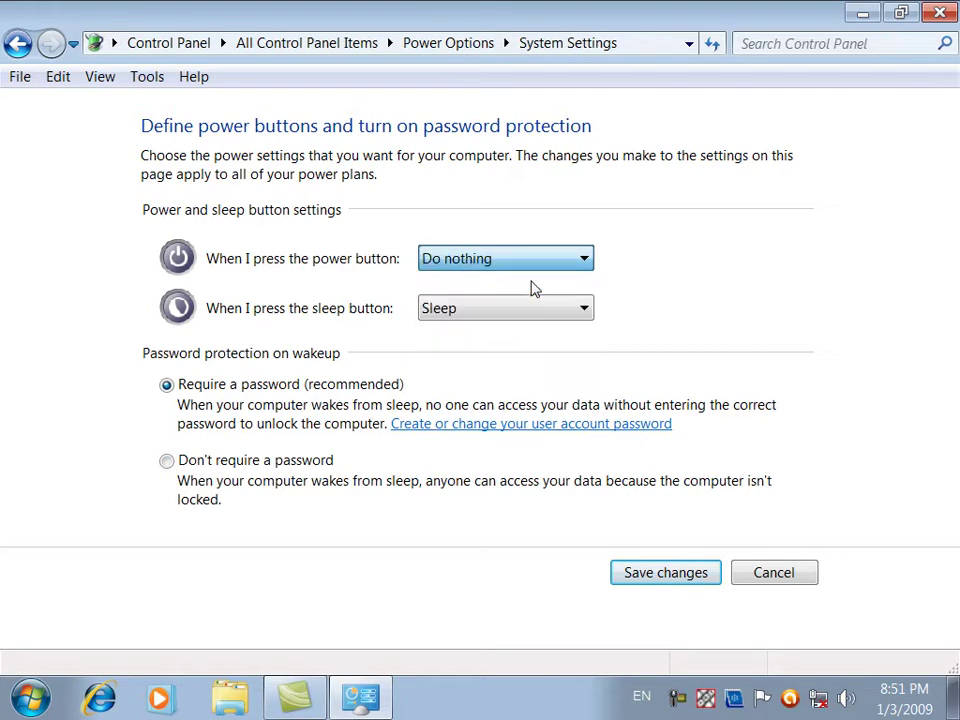
click(683, 578)
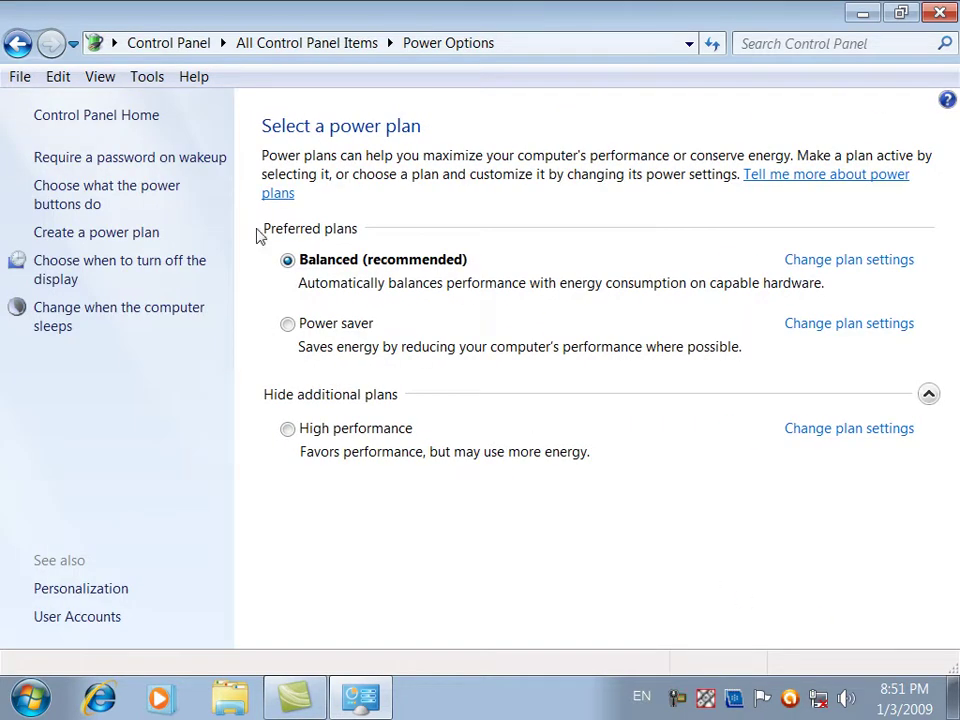
Set the power button action to Shut down and save the changes.
click(172, 160)
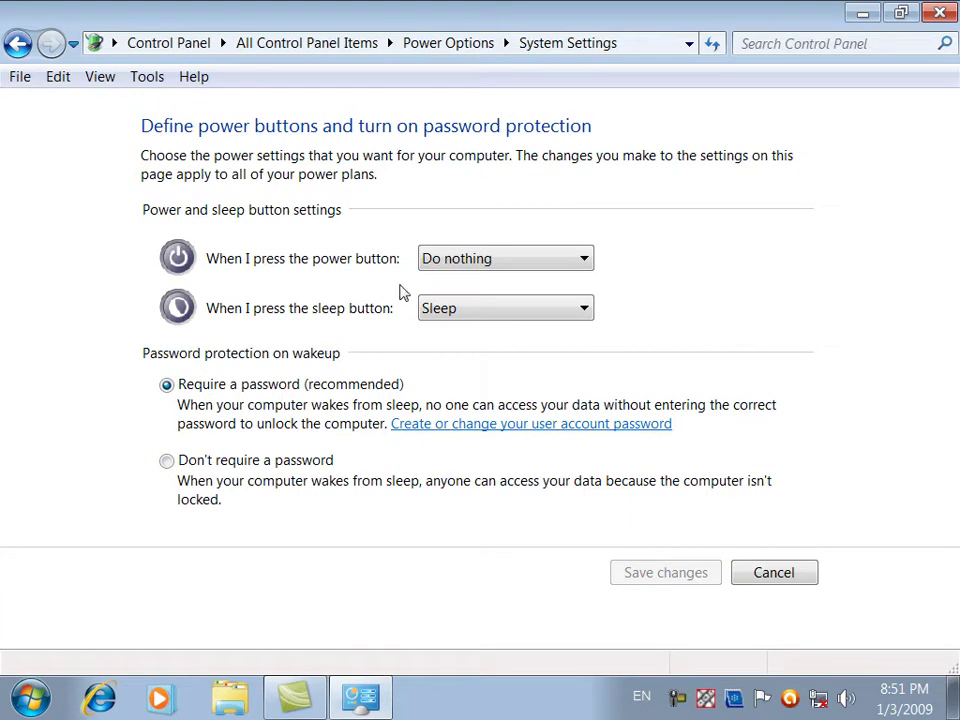
click(427, 264)
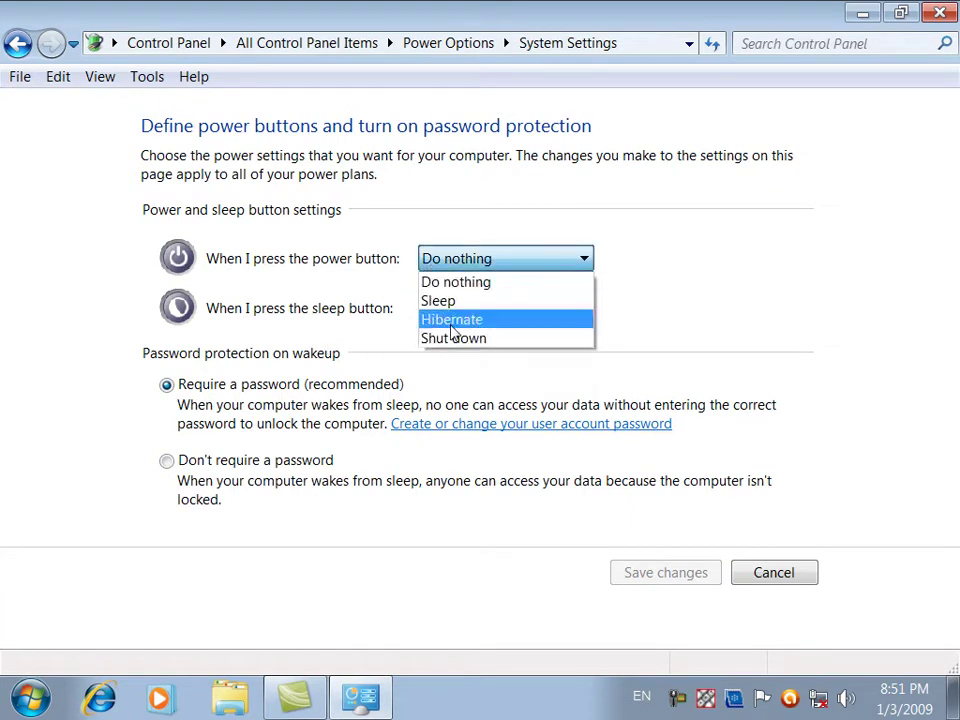
click(514, 338)
click(645, 575)
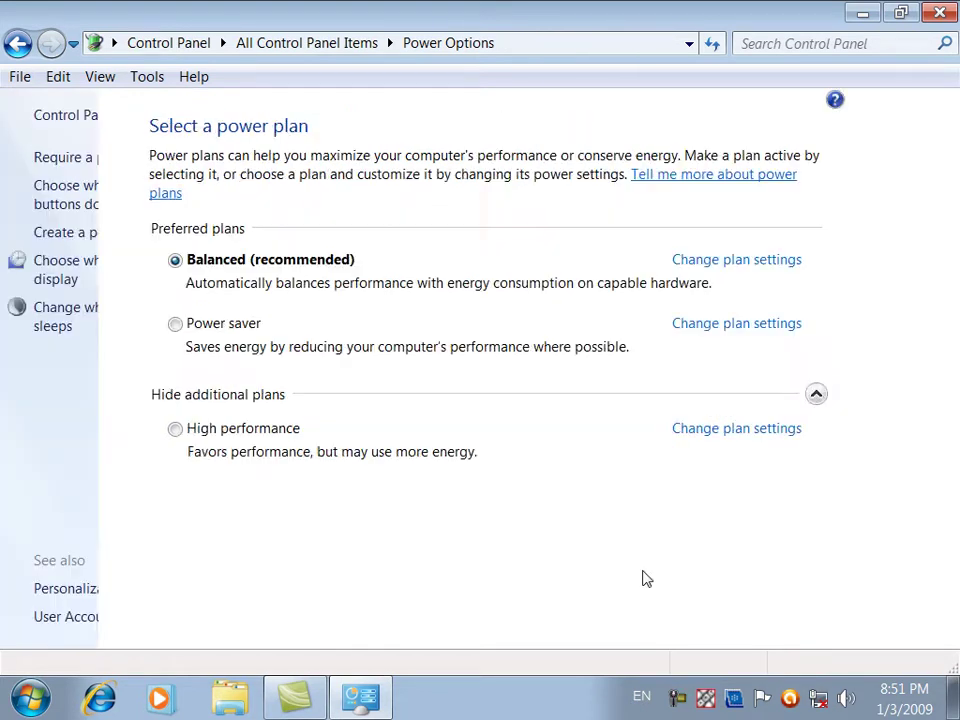
Set the sleep button action to Do nothing and save the changes.
click(77, 161)
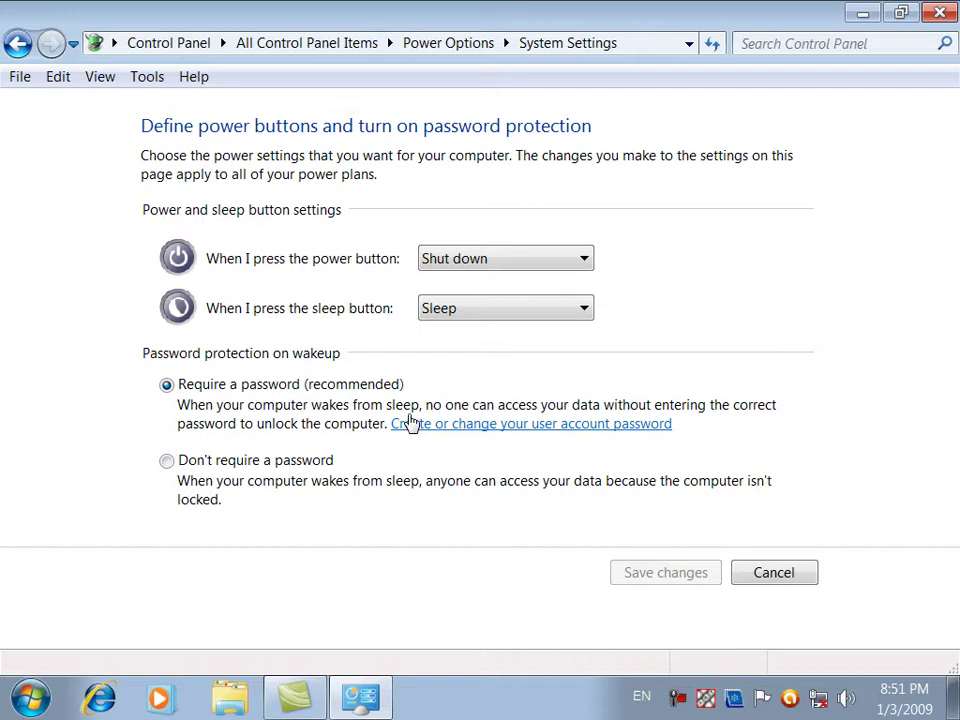
click(445, 318)
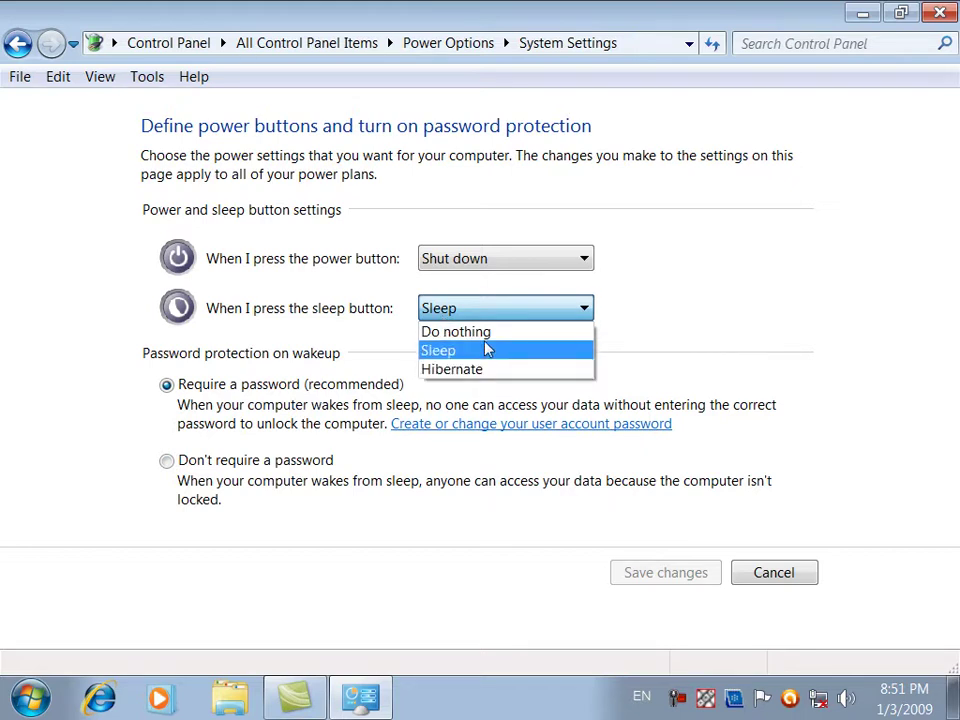
click(488, 333)
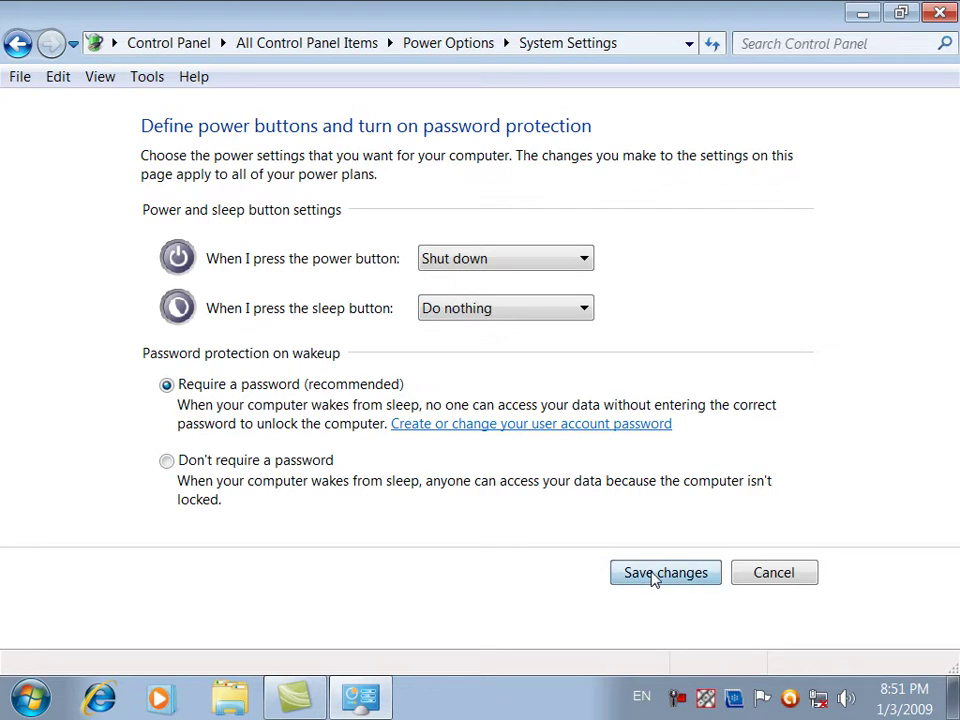
click(653, 574)
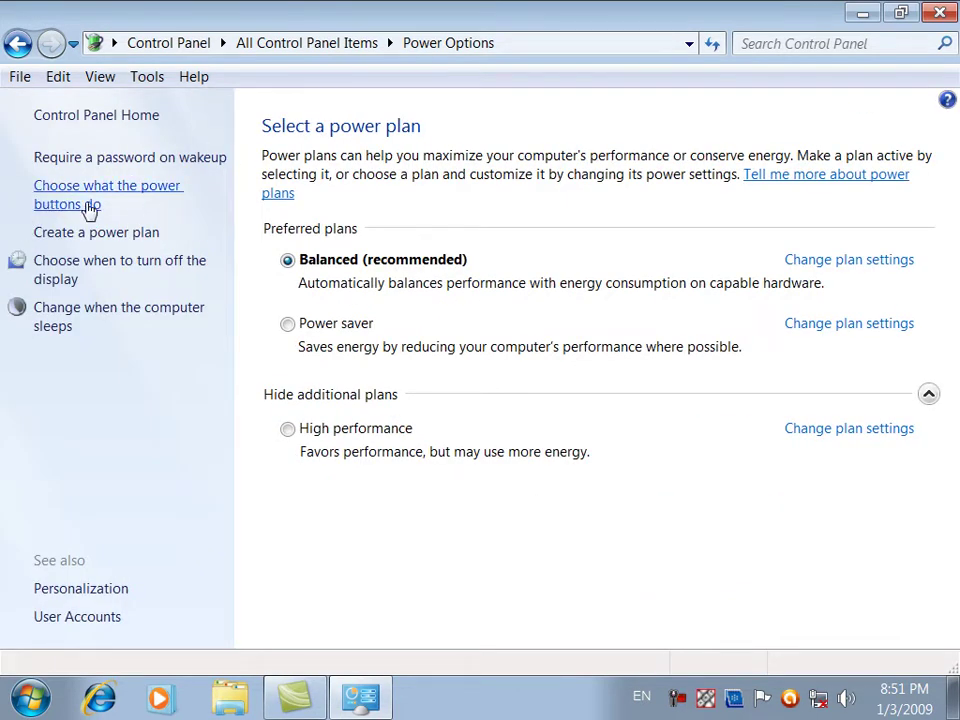
Review the settings for what the power buttons do and return to the power plan list.
click(90, 206)
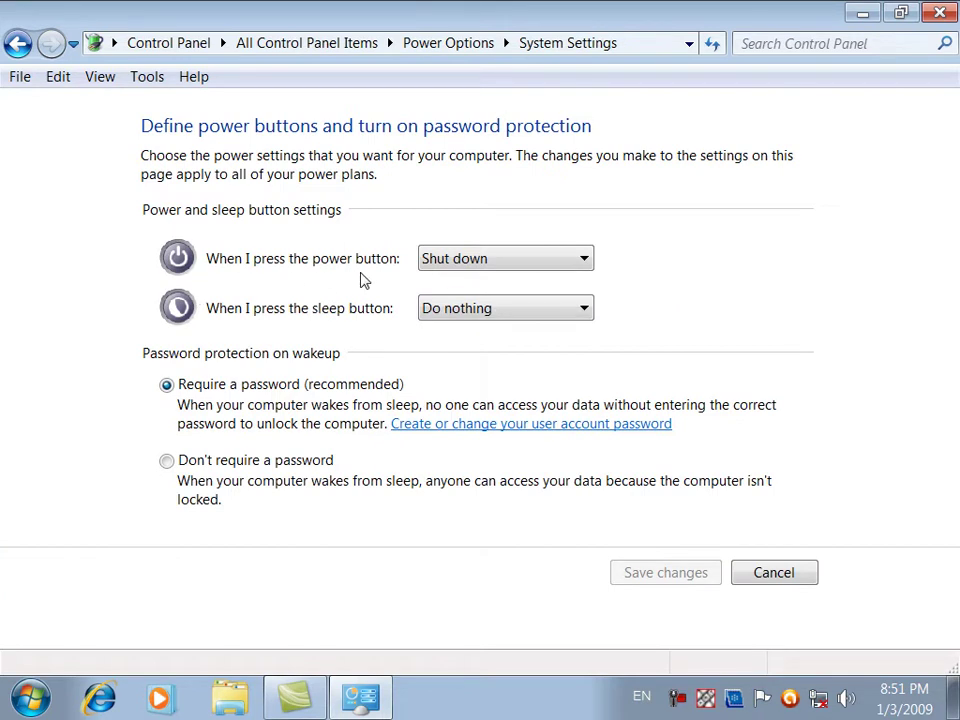
click(487, 267)
click(487, 267)
click(14, 42)
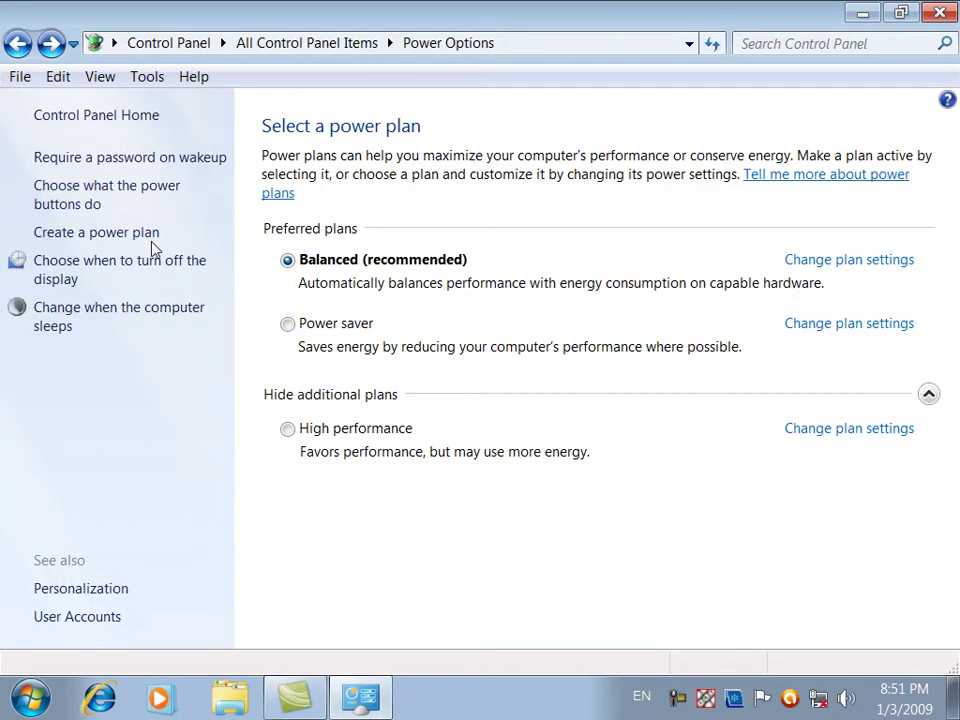
Start a new power plan based on Balanced (recommended) and name it Noor Institute Student Power Plan.
click(96, 233)
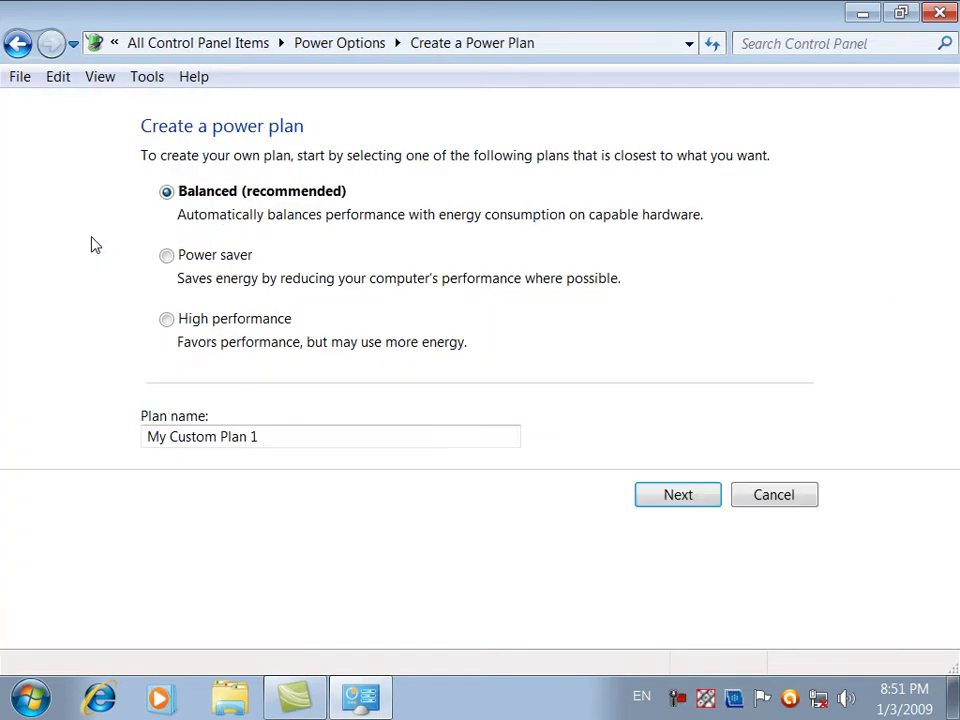
click(185, 258)
click(199, 193)
drag(150, 437, 3, 317)
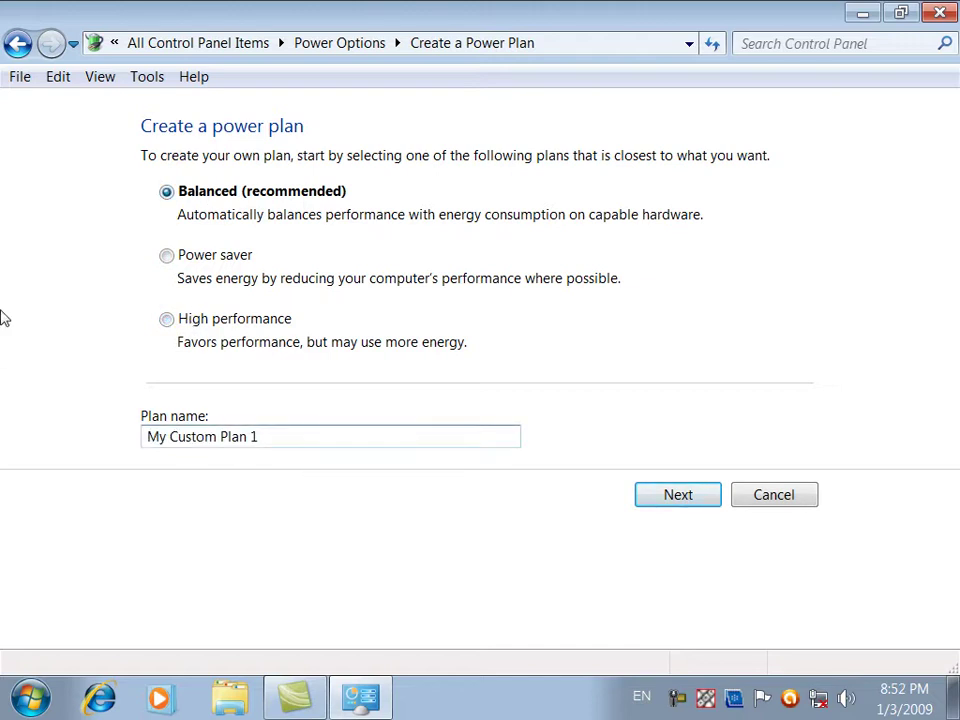
key(Delete)
key(Delete)
key(Delete)
key(Delete)
key(Delete)
key(Delete)
key(Delete)
key(Delete)
key(Delete)
key(Delete)
key(Delete)
key(Delete)
key(Delete)
key(Delete)
key(Delete)
key(Delete)
text(Noor Institute Student Power Plan)
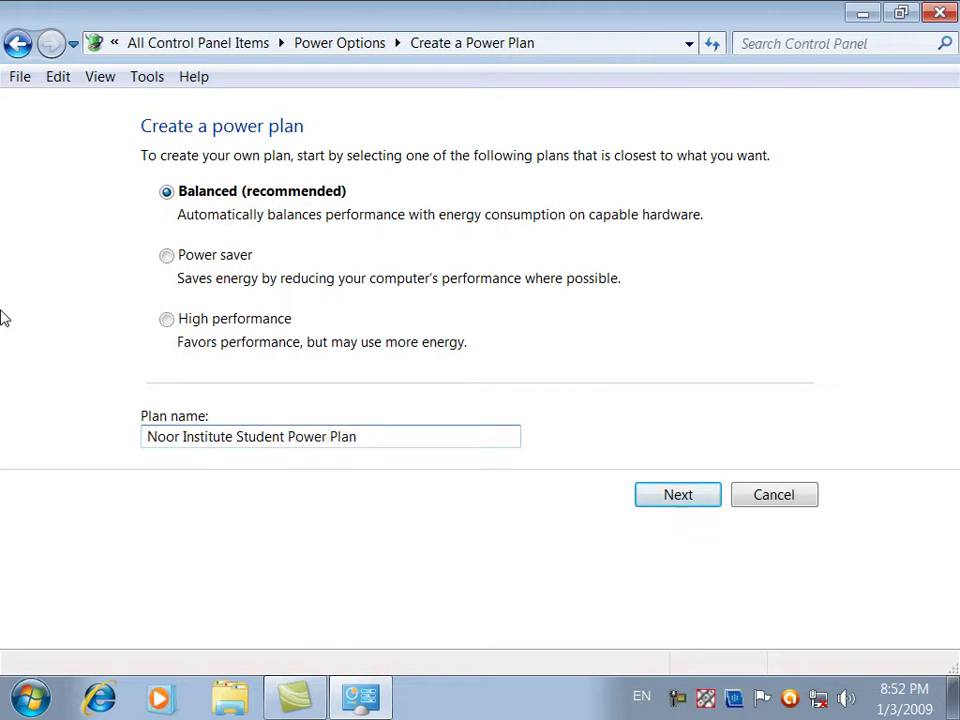
click(677, 500)
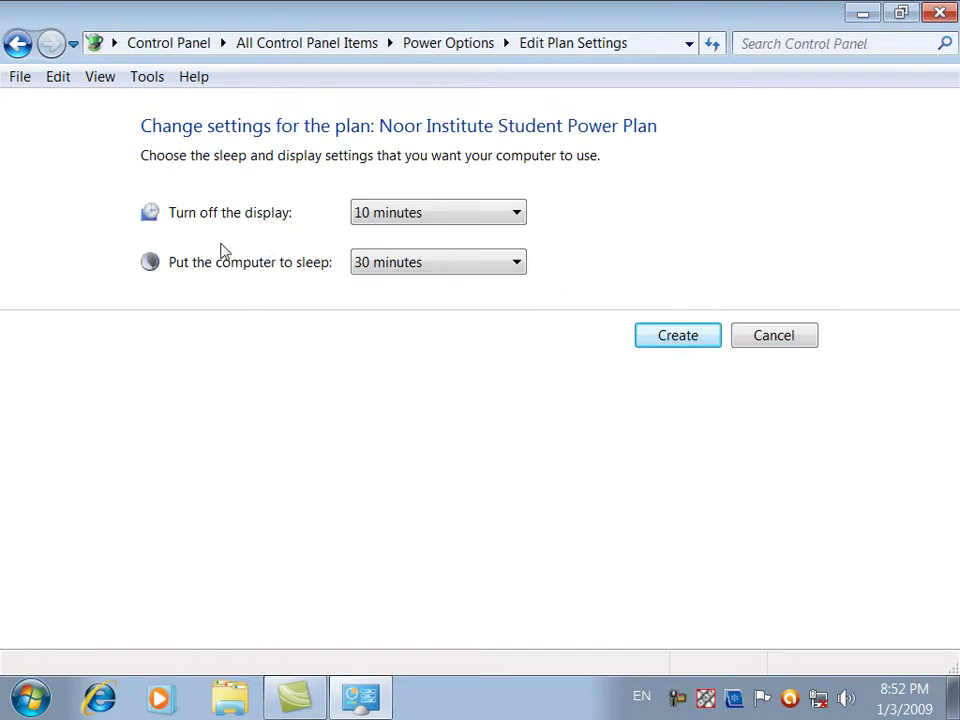
Set the new plan to turn off the display after 2 minutes and sleep after 5 minutes, and create it.
click(386, 222)
click(402, 255)
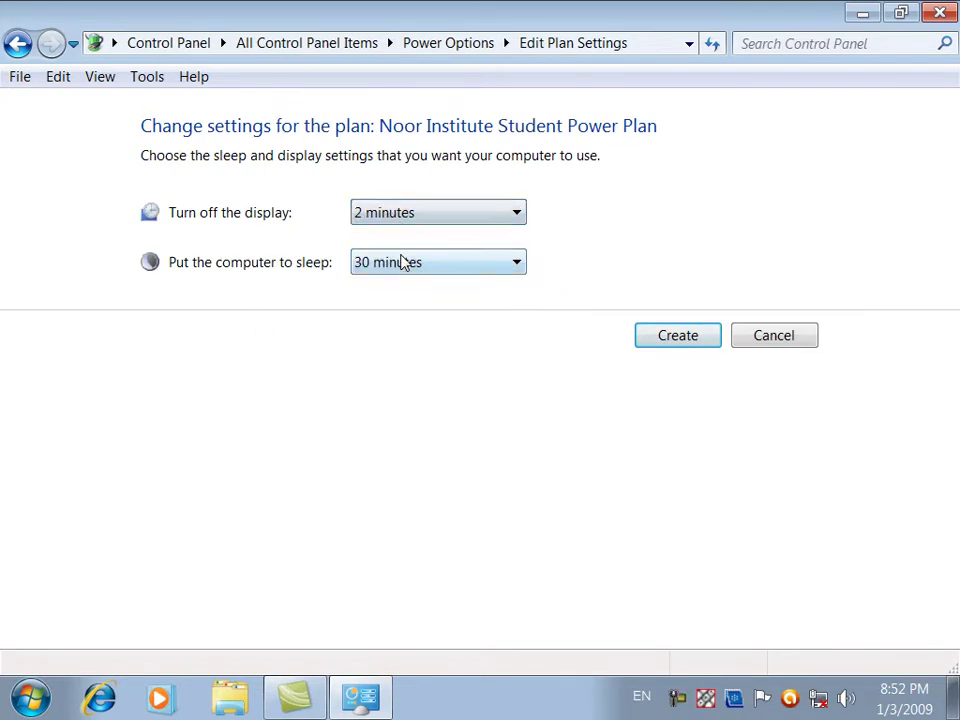
click(386, 268)
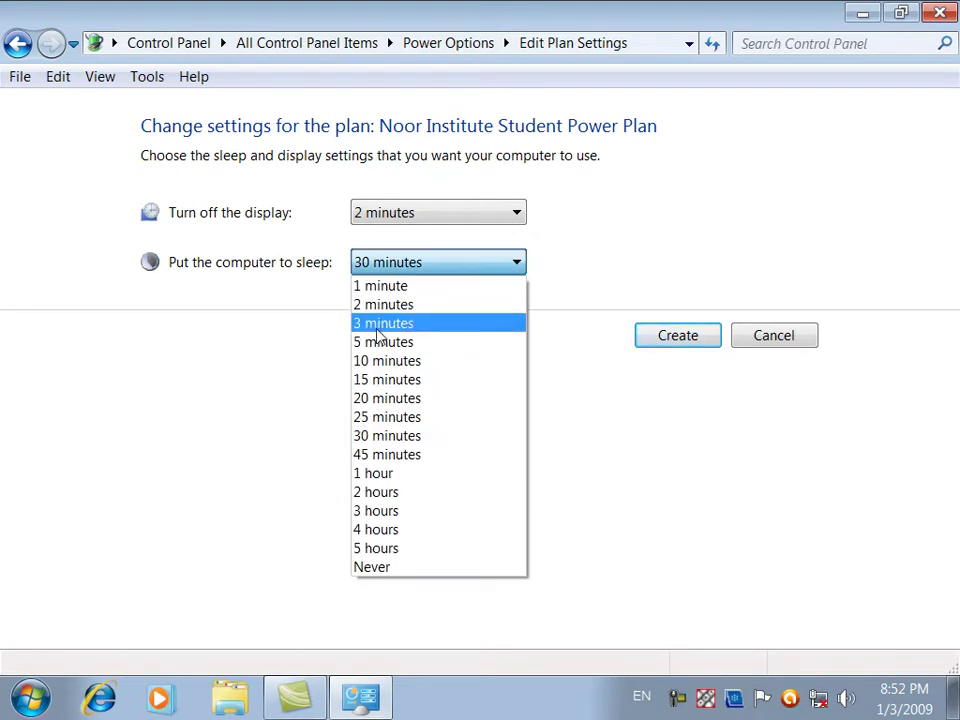
click(382, 342)
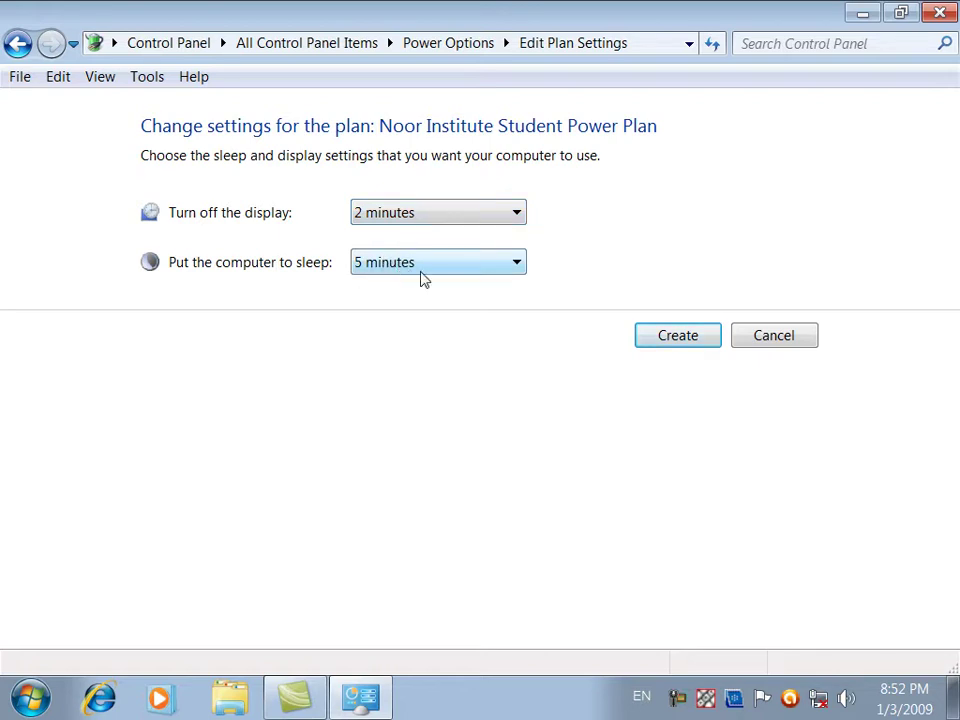
click(659, 340)
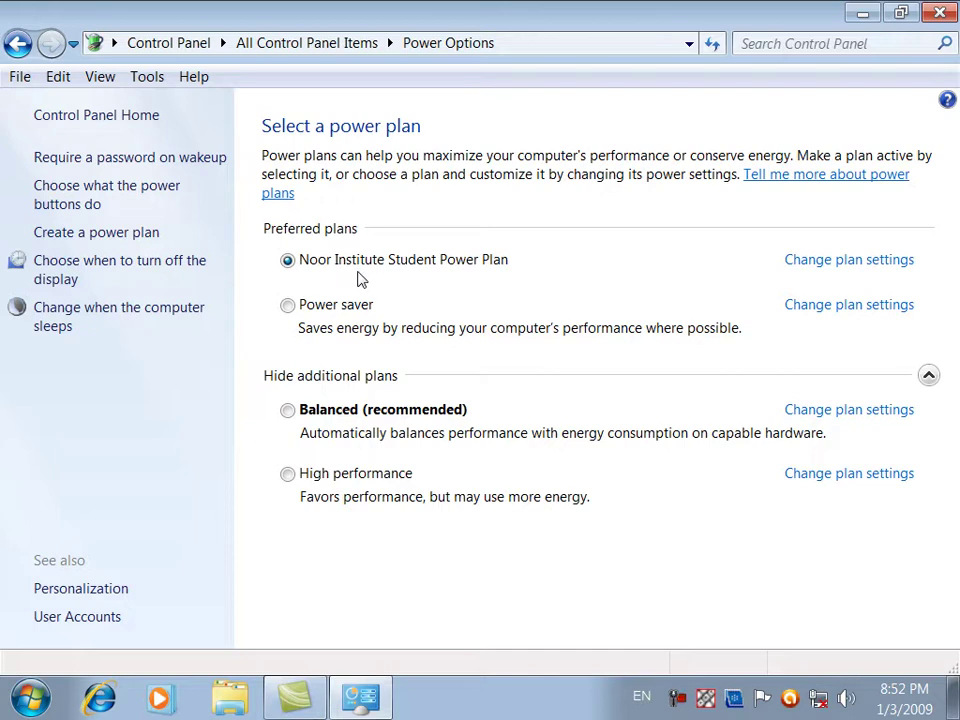
Review the display and sleep settings of the Noor Institute Student Power Plan through each of its settings links.
click(790, 260)
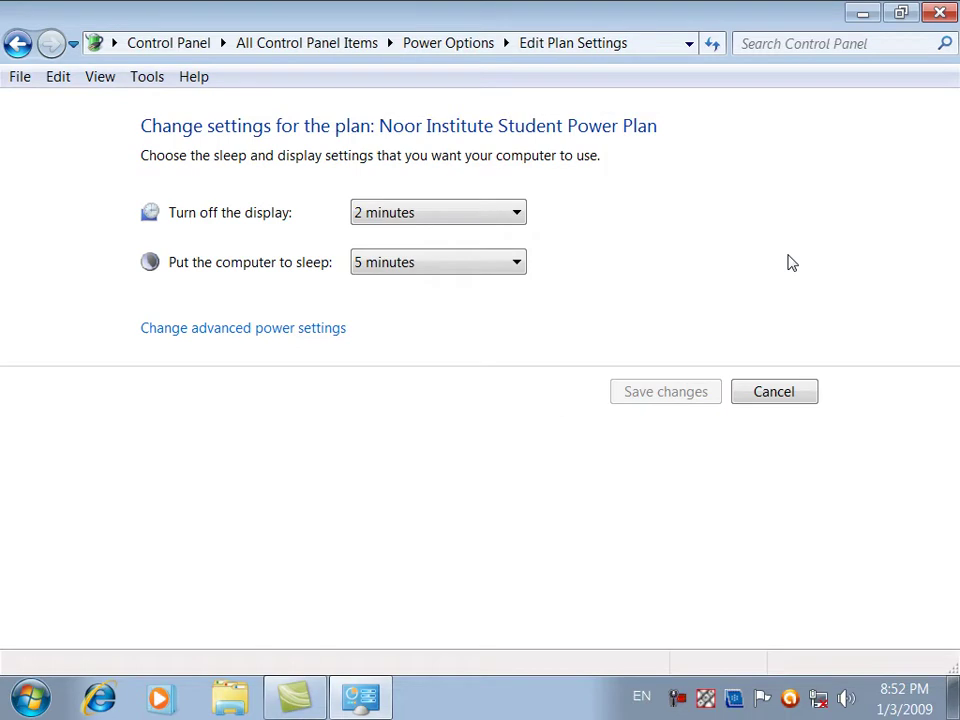
click(17, 43)
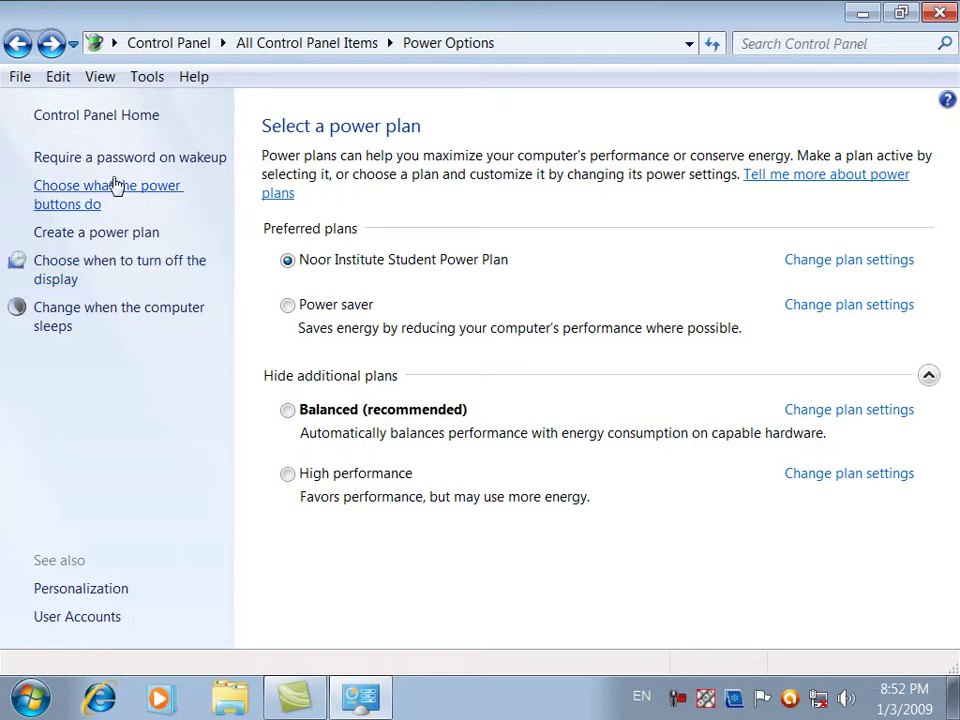
click(81, 278)
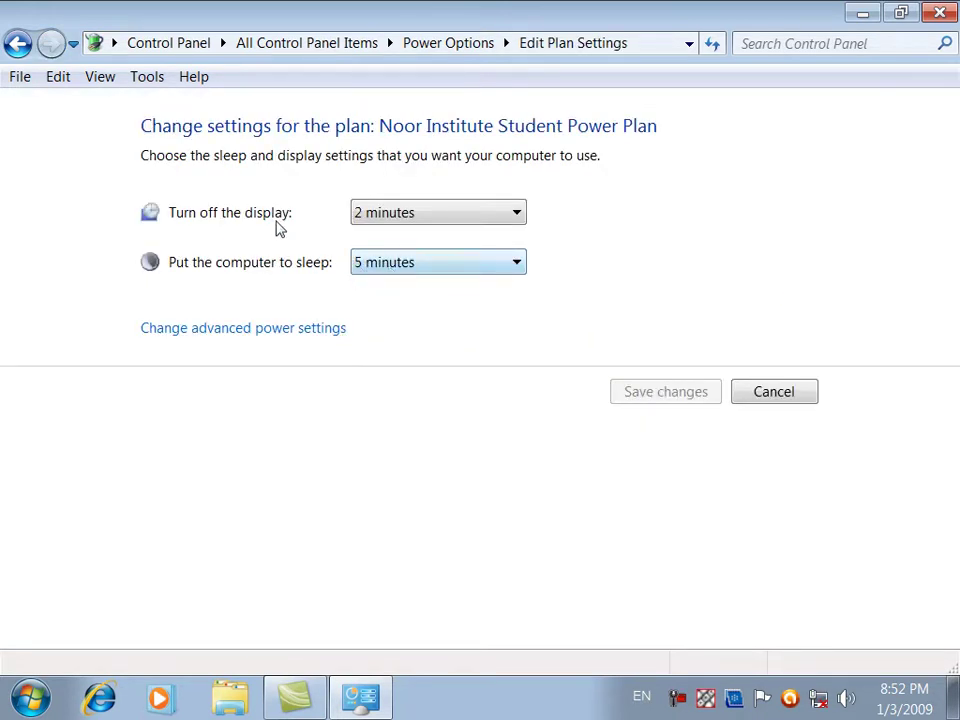
click(20, 45)
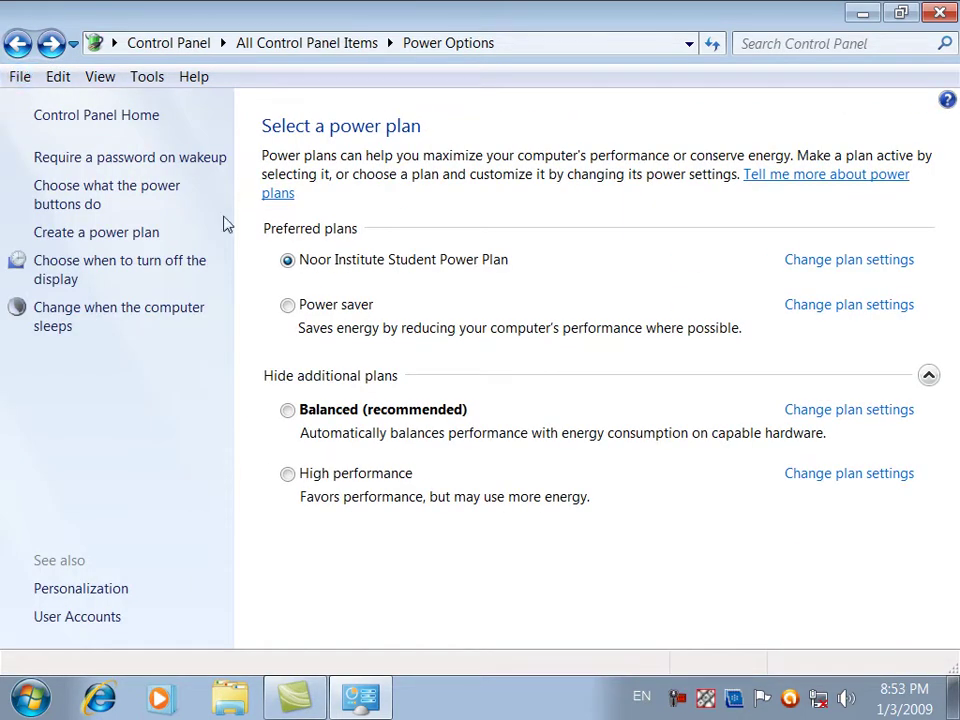
click(120, 320)
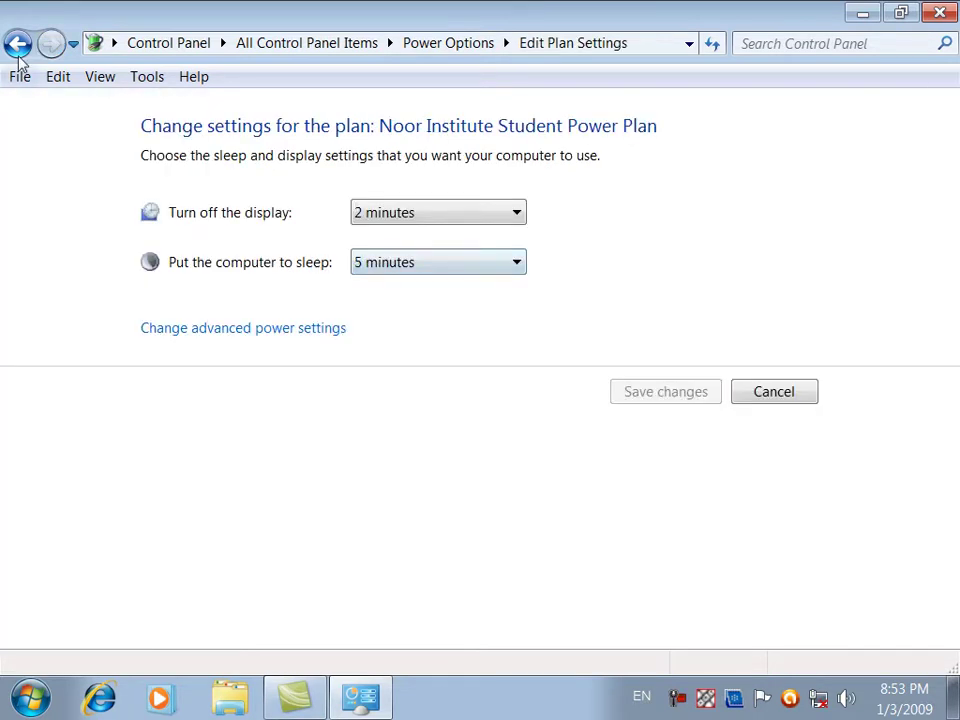
click(18, 43)
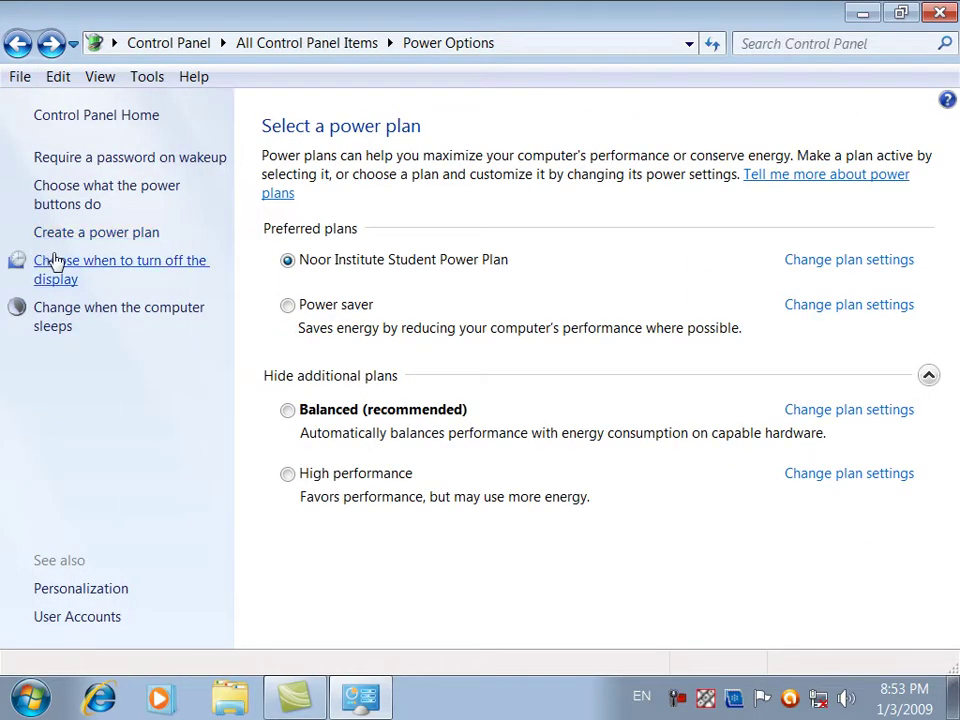
Return to the list of all Control Panel items.
click(17, 45)
click(17, 45)
click(17, 45)
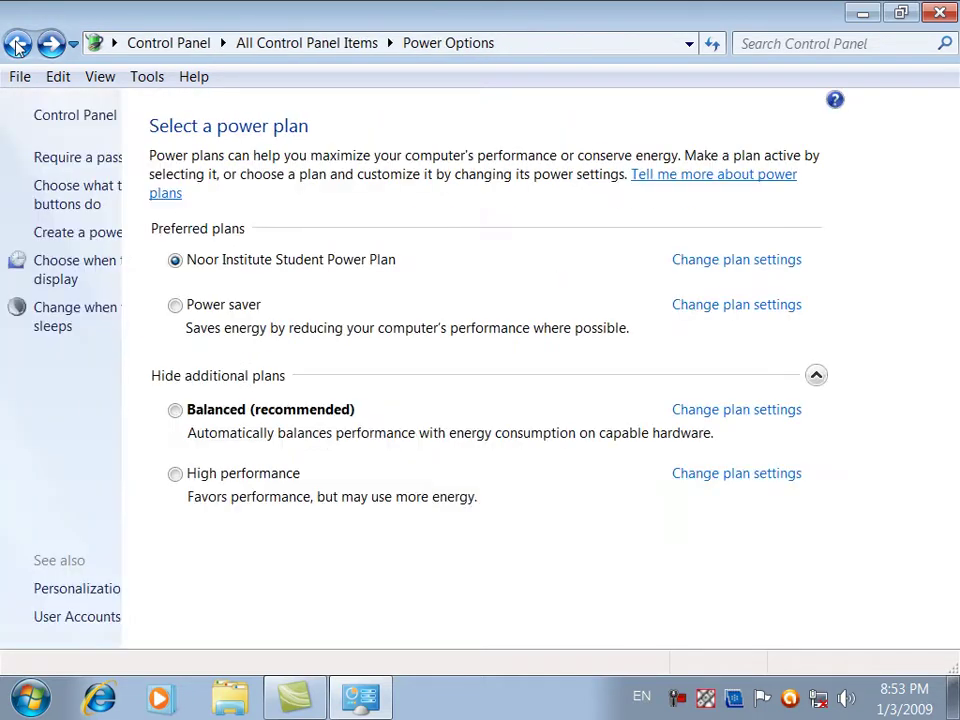
click(17, 45)
click(17, 45)
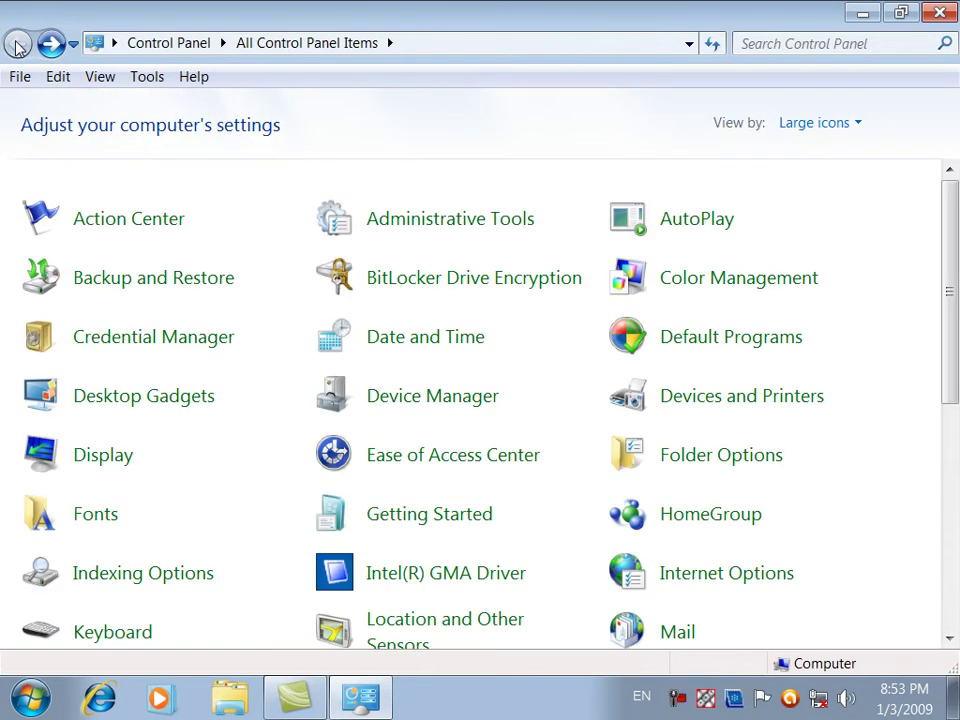
Open Phone and Modem and set the location to Afghanistan with area code 25000.
scroll(917, 517, down, 3)
scroll(917, 517, down, 1)
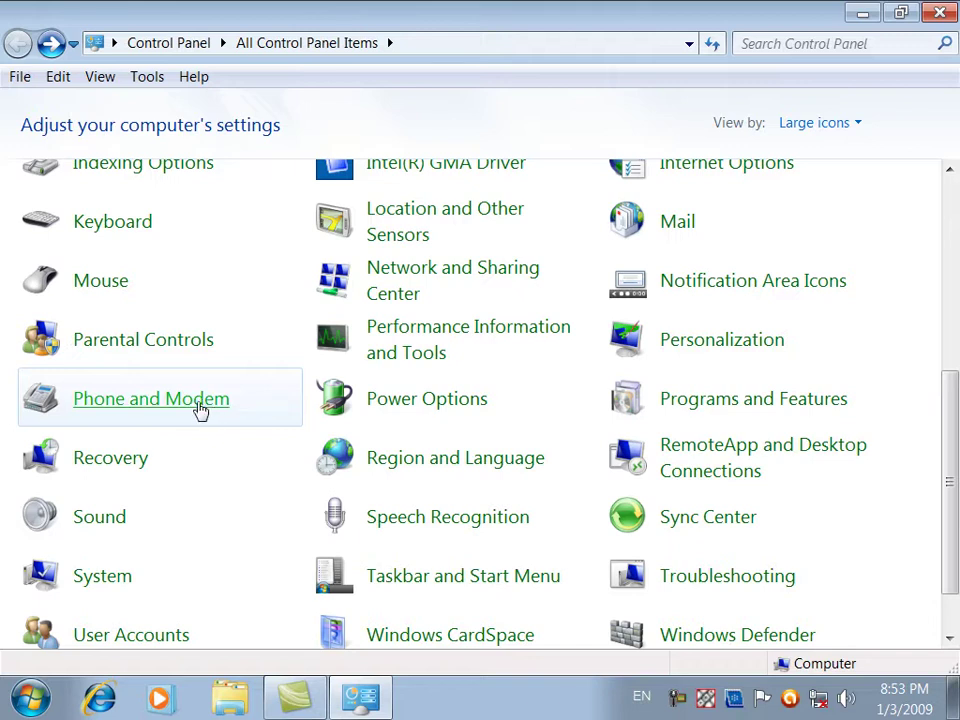
click(199, 407)
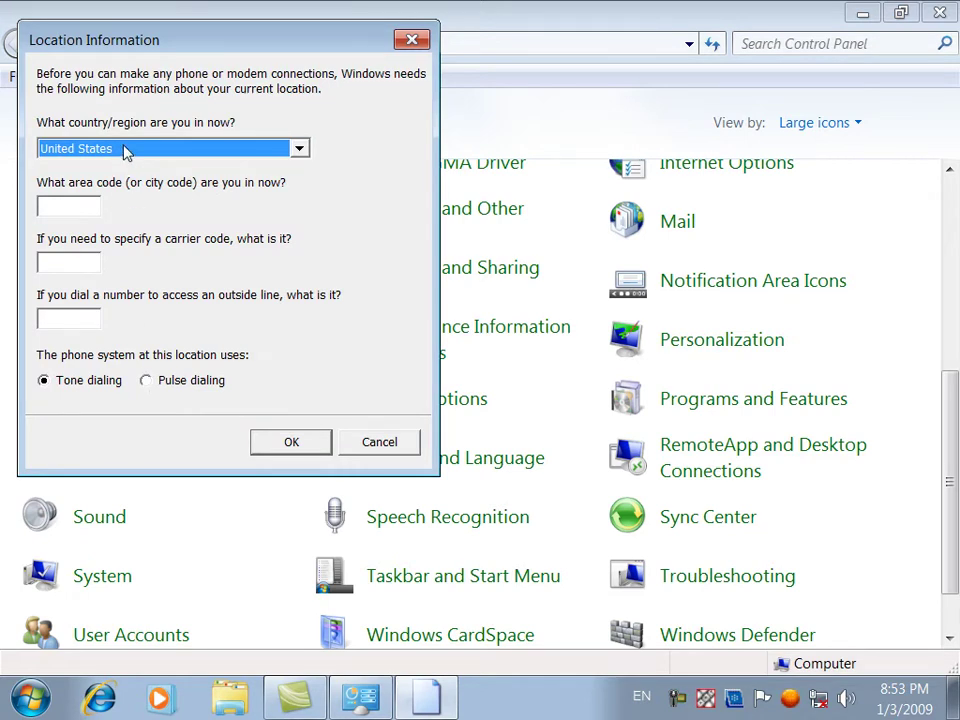
click(130, 149)
key(Home)
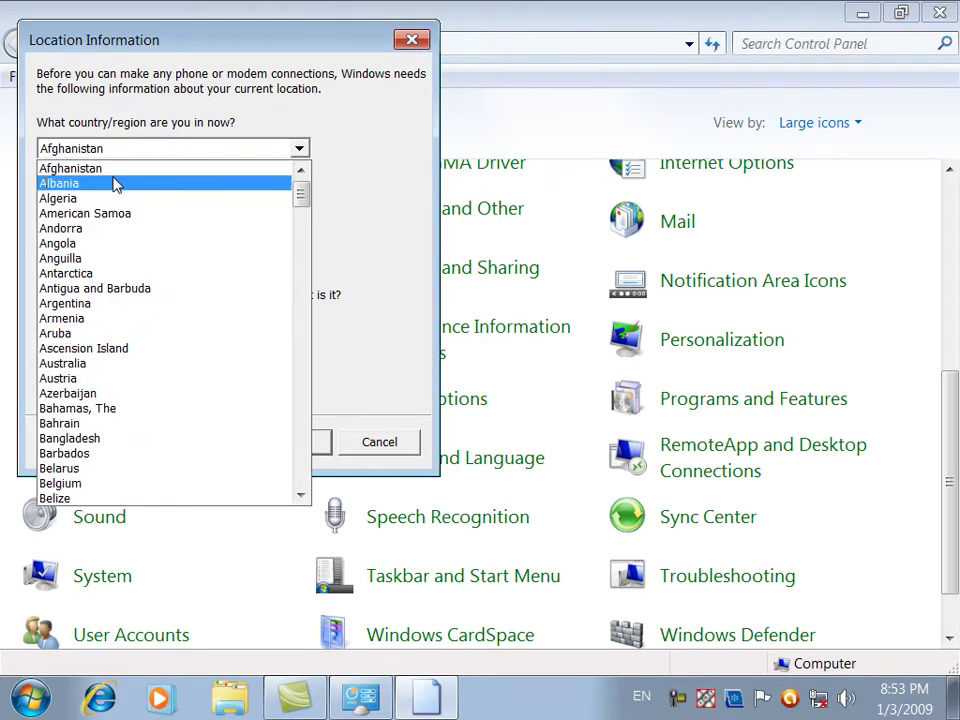
click(117, 167)
click(90, 208)
text(25000)
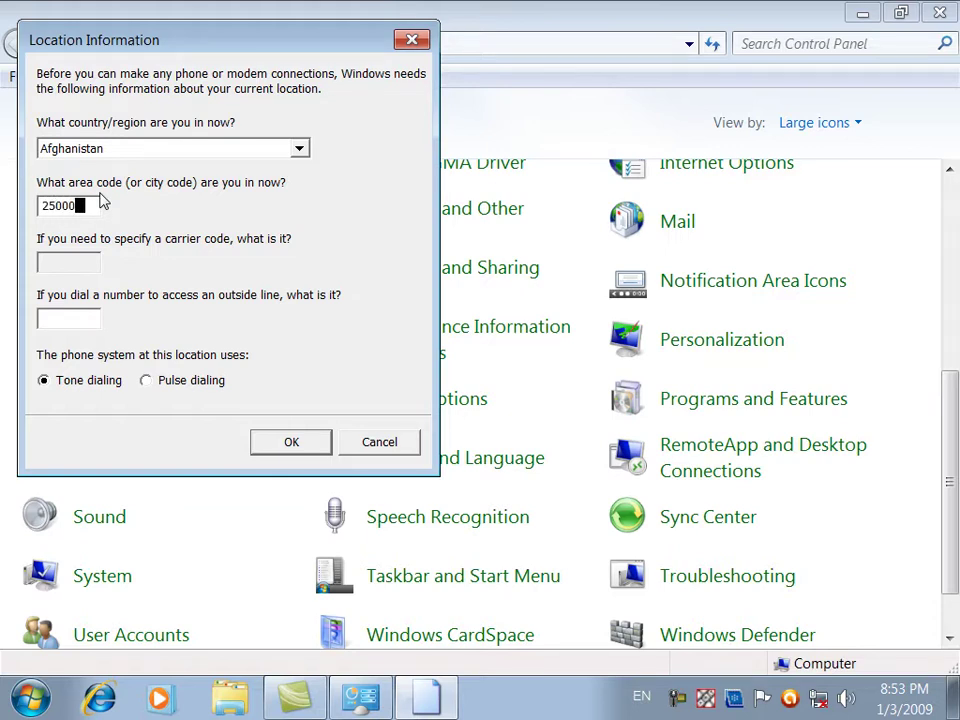
click(272, 440)
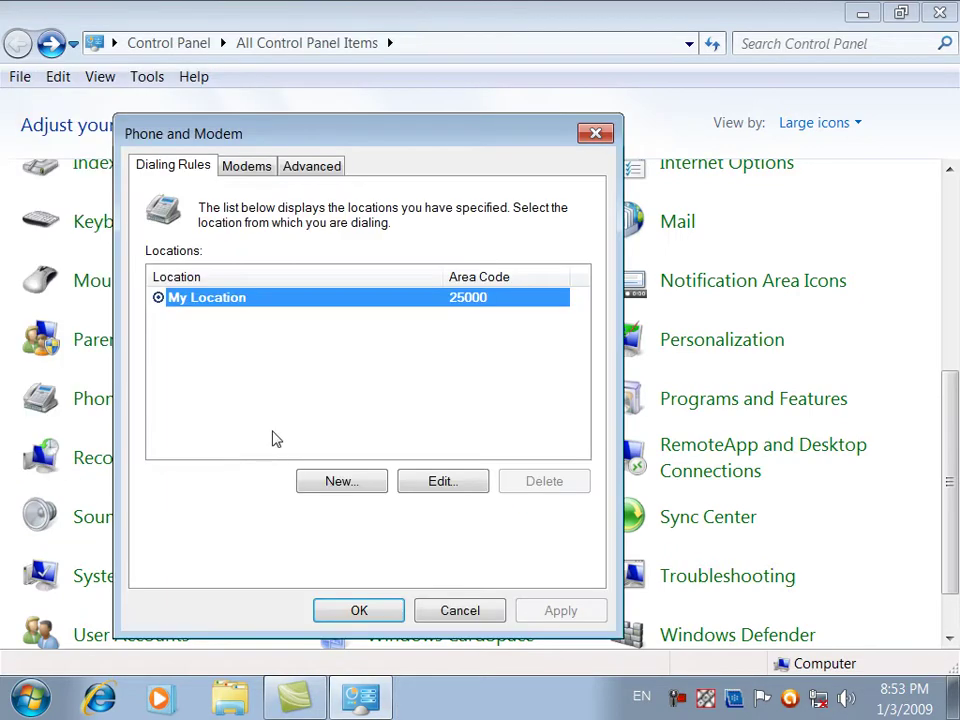
Start adding a modem without automatic detection and choose the standard model Communications cable between two computers.
click(250, 166)
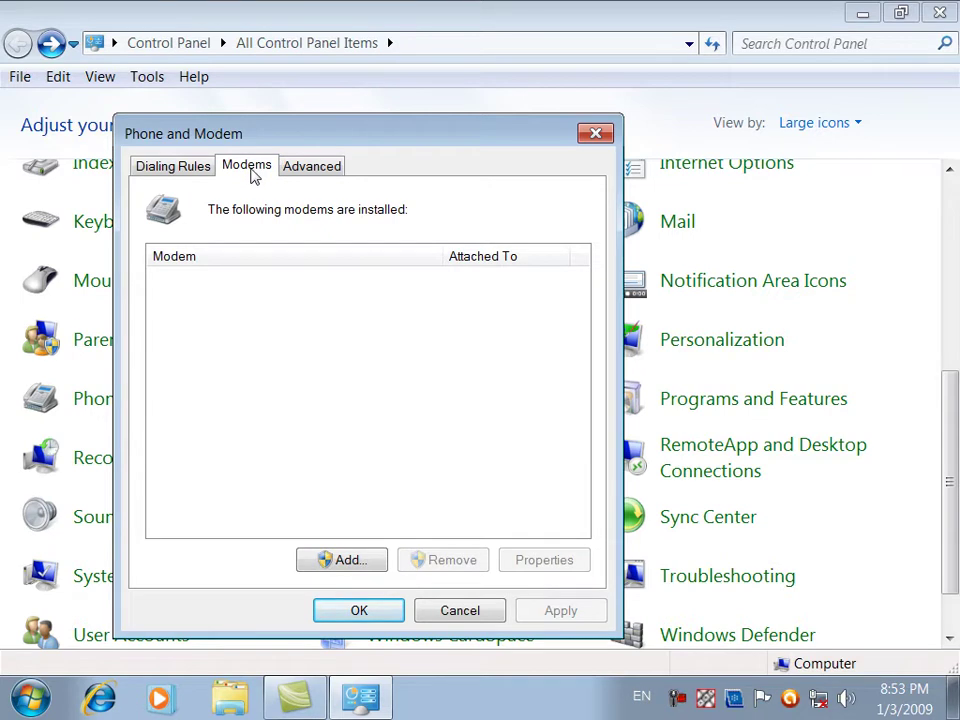
click(347, 560)
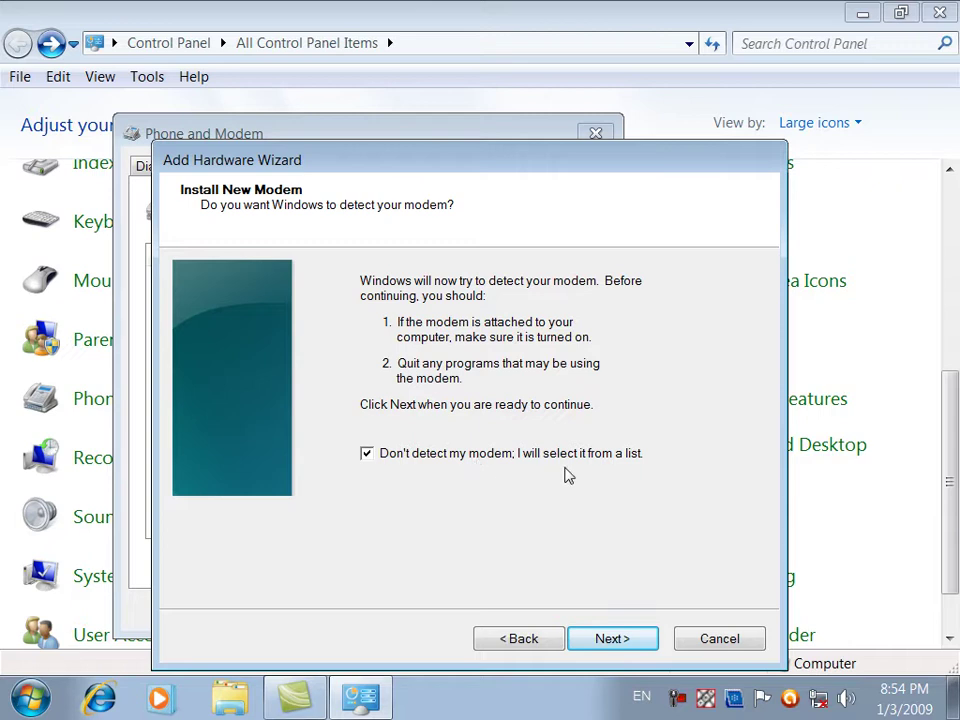
click(636, 454)
click(624, 652)
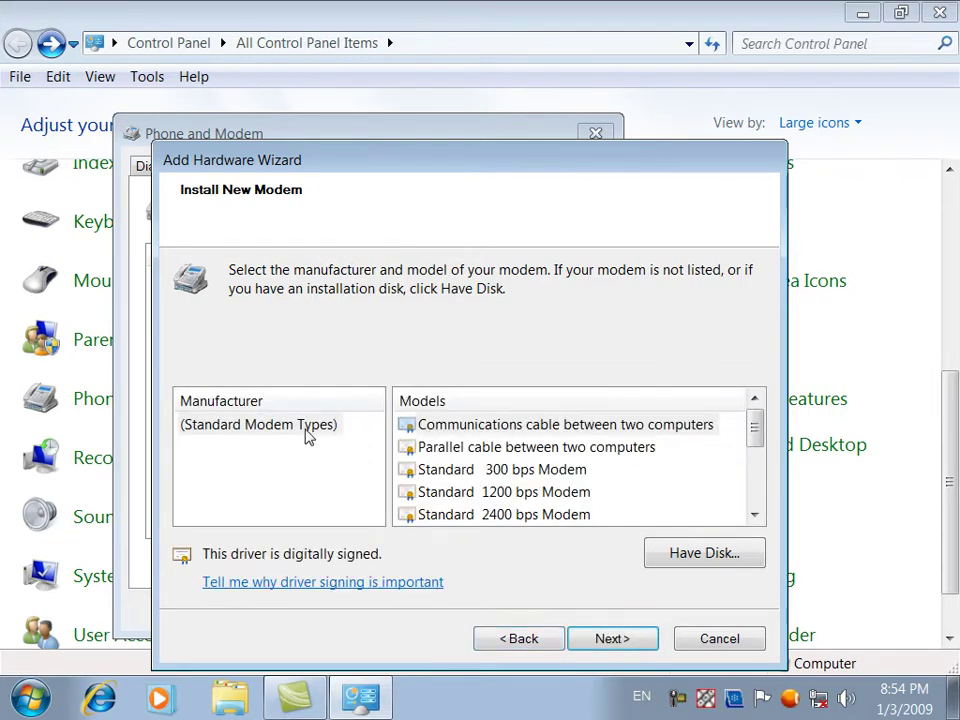
click(302, 428)
click(421, 426)
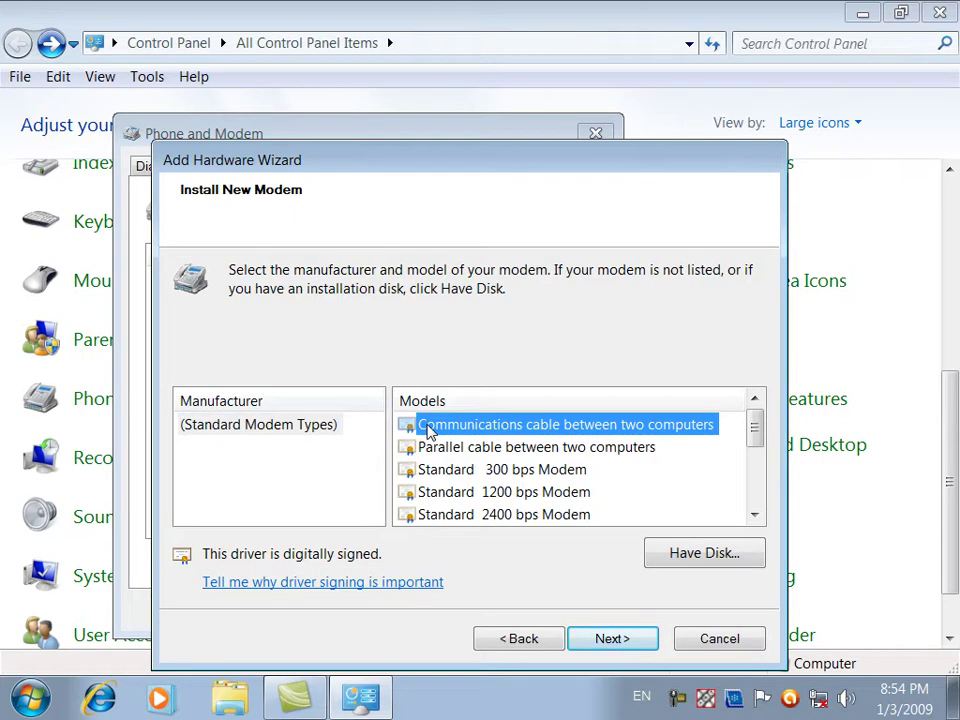
click(612, 640)
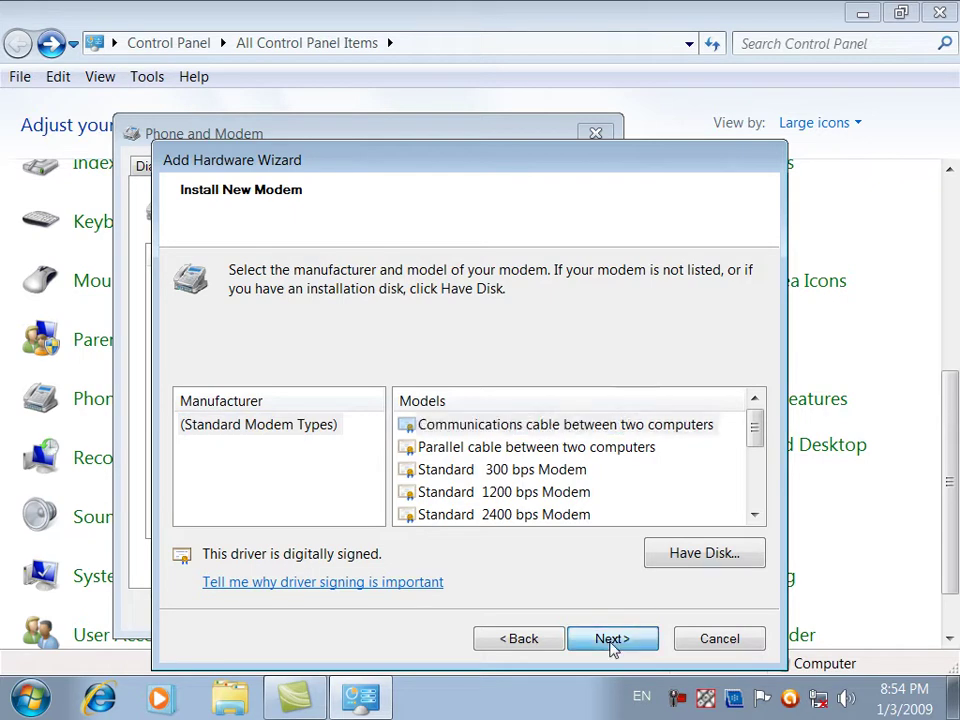
Look at the option to install the modem driver from a manufacturer's disk, including browsing for its files, and cancel it.
click(699, 560)
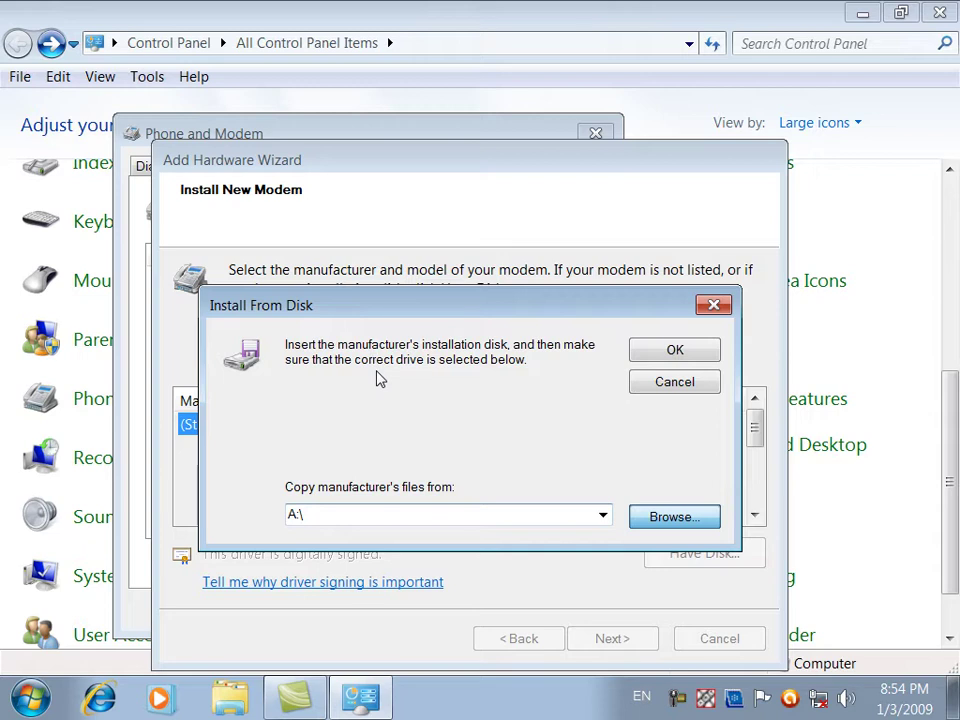
click(686, 518)
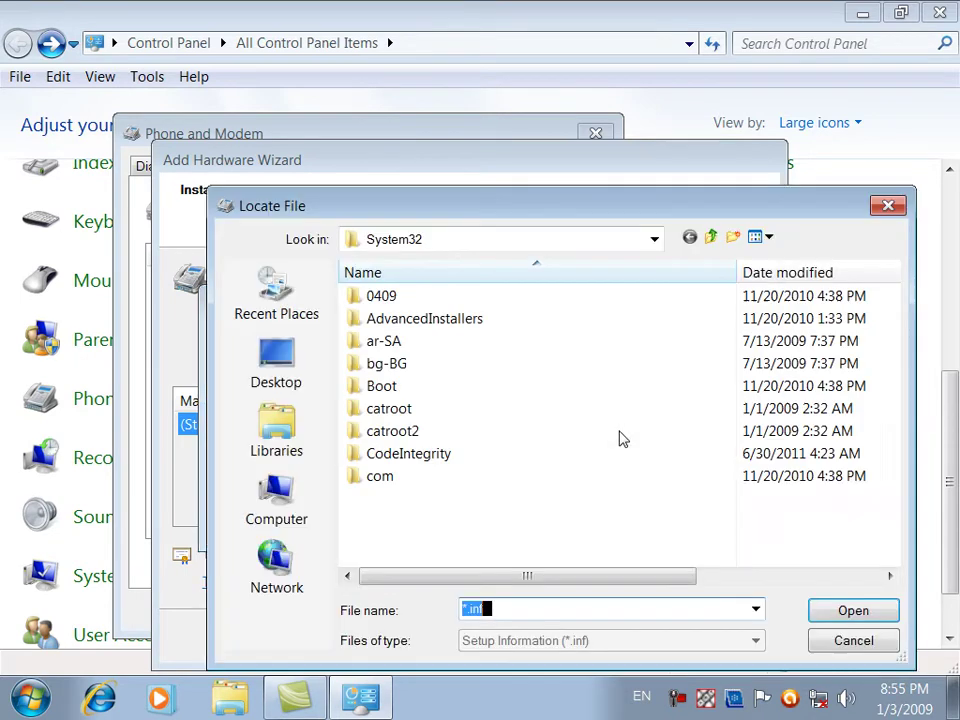
key(Escape)
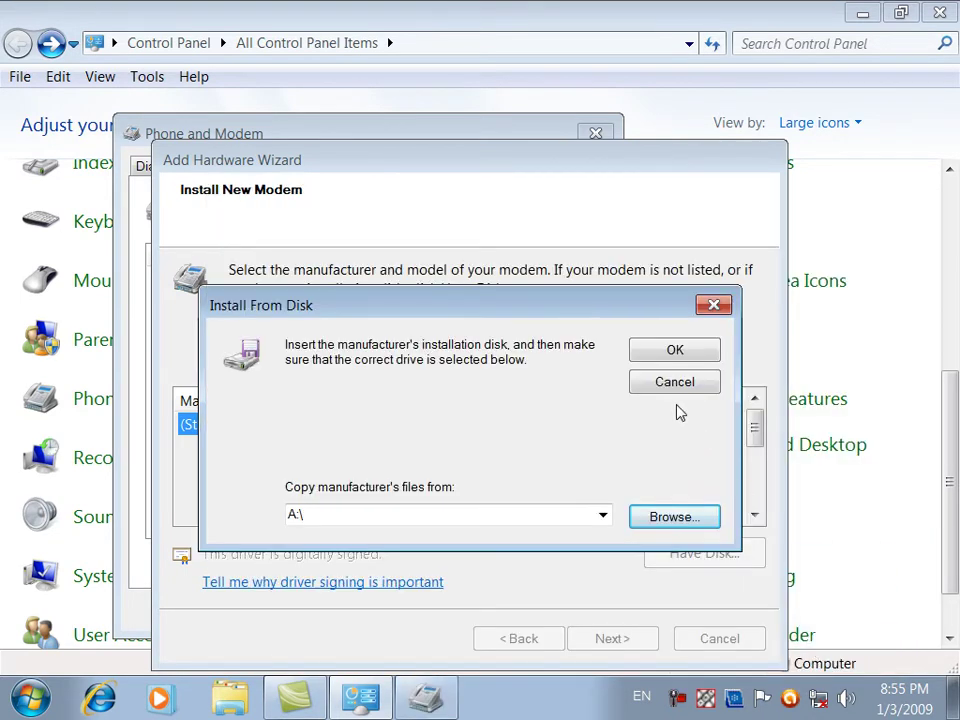
click(675, 385)
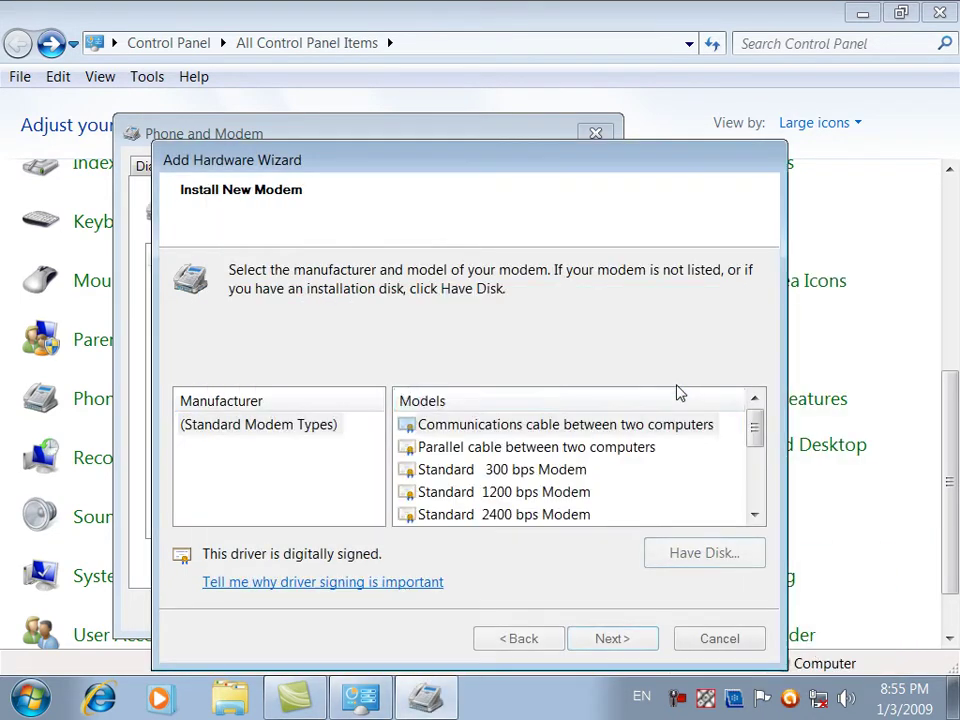
Install the Communications cable between two computers modem on all ports, finish the wizard, and close the Phone and Modem settings.
click(462, 424)
click(620, 645)
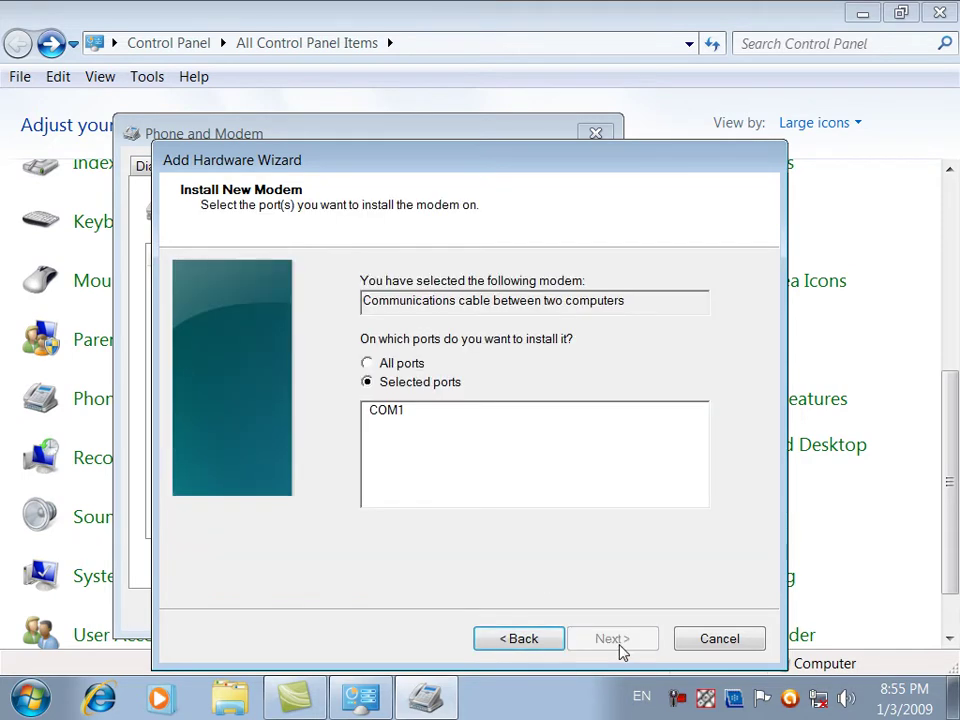
click(412, 365)
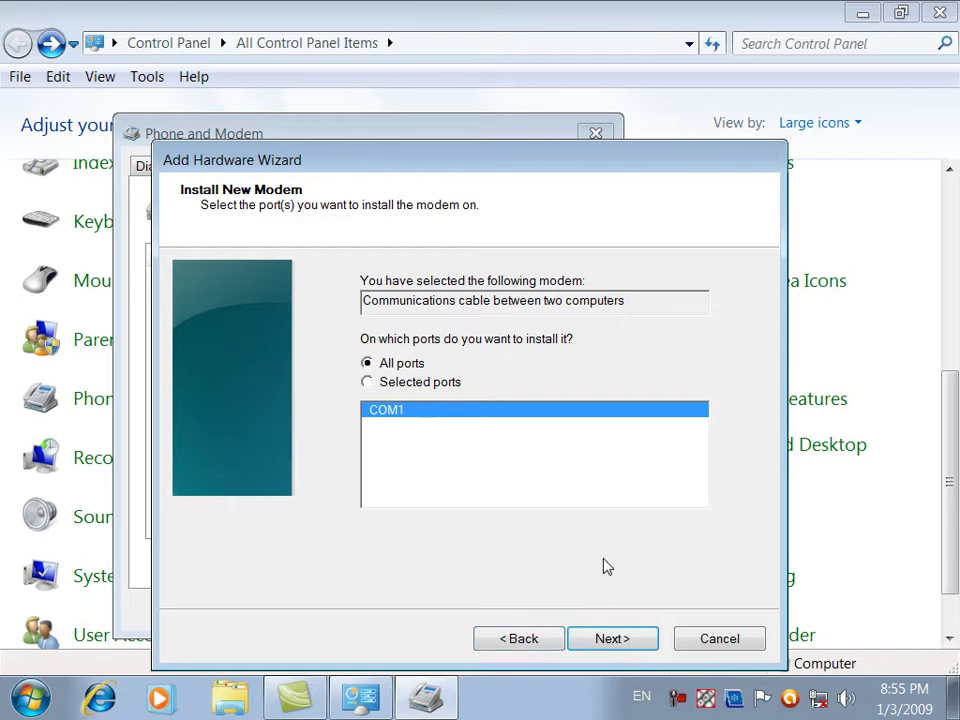
click(640, 644)
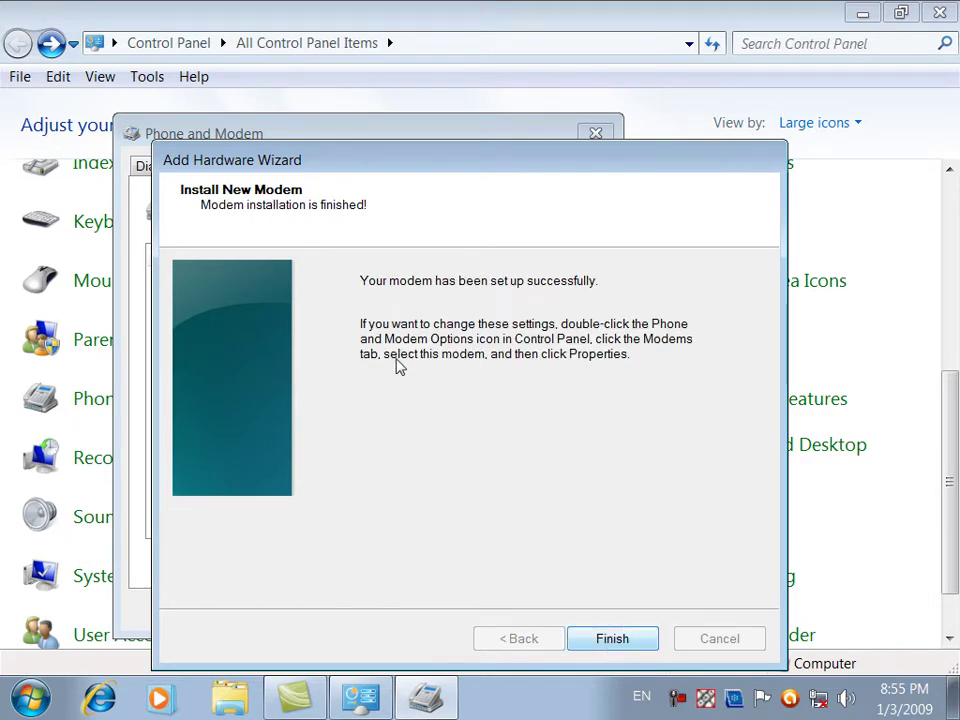
click(613, 638)
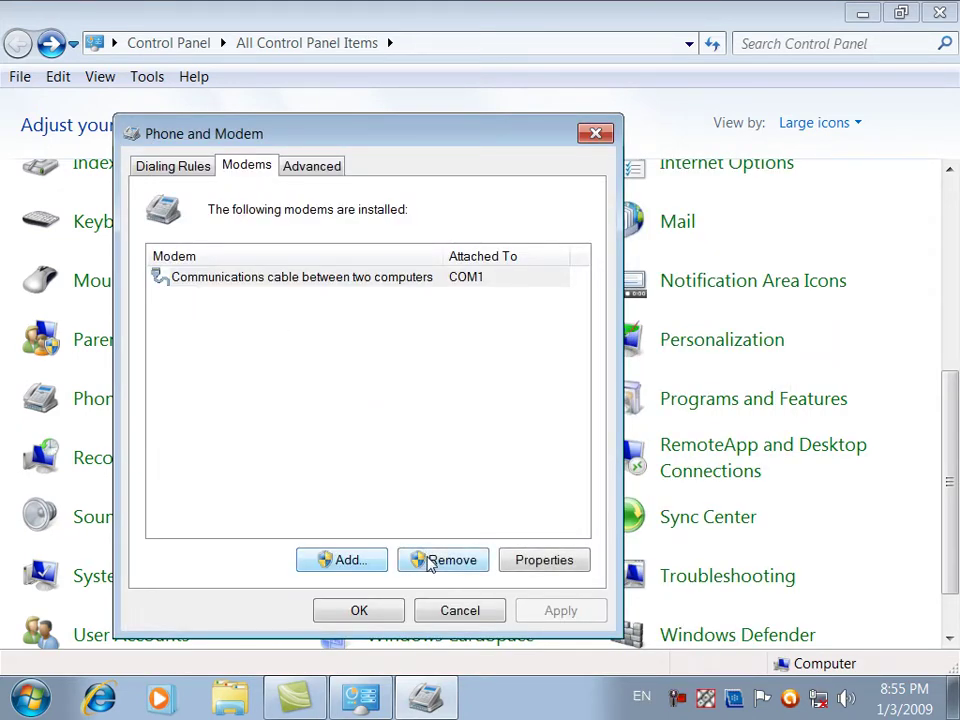
click(388, 619)
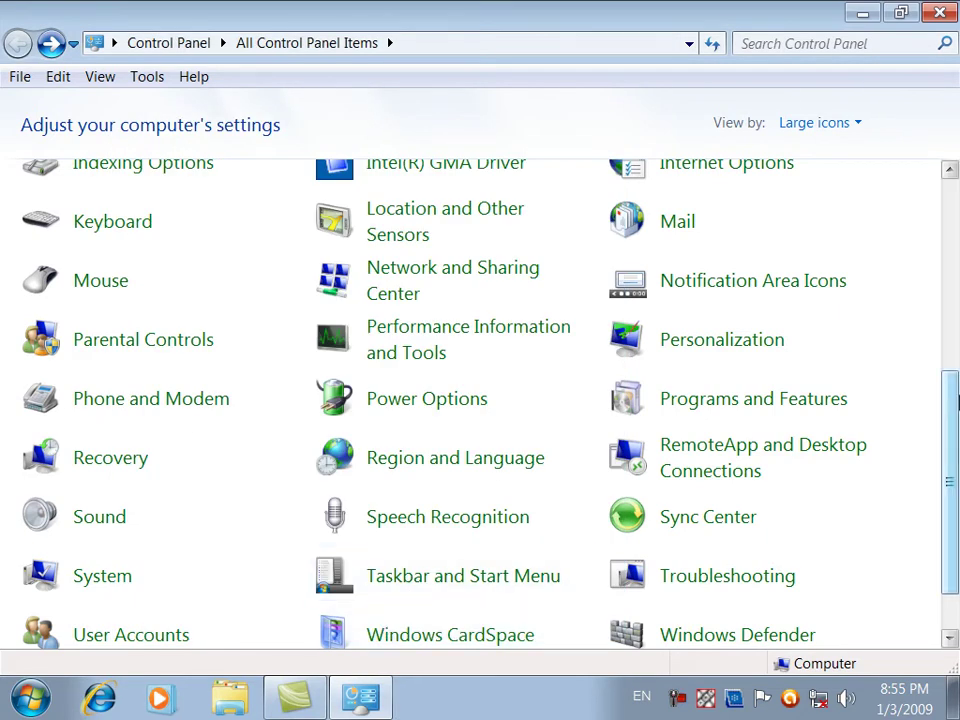
Open System Restore from the Recovery item and choose a different restore point to bring up the list of available ones.
scroll(953, 428, down, 1)
drag(953, 428, 953, 450)
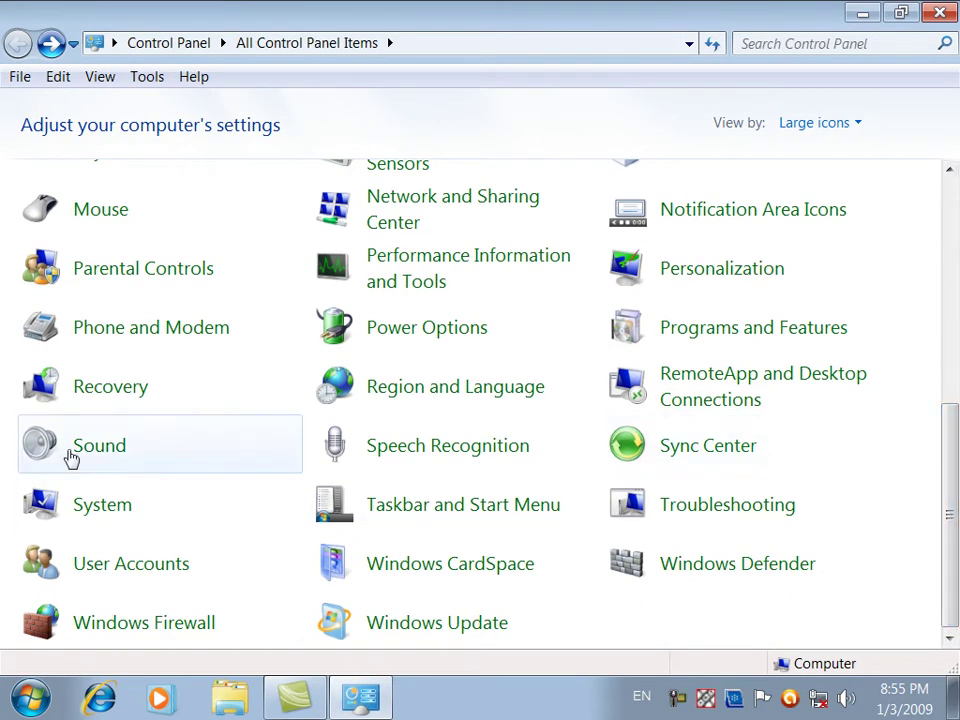
click(85, 397)
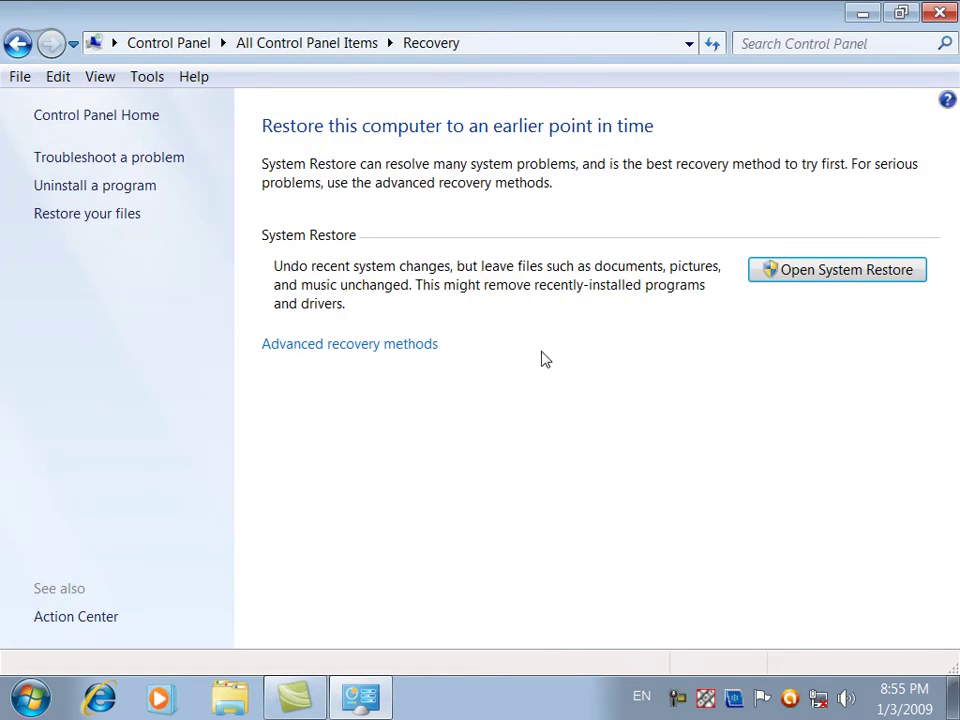
click(857, 270)
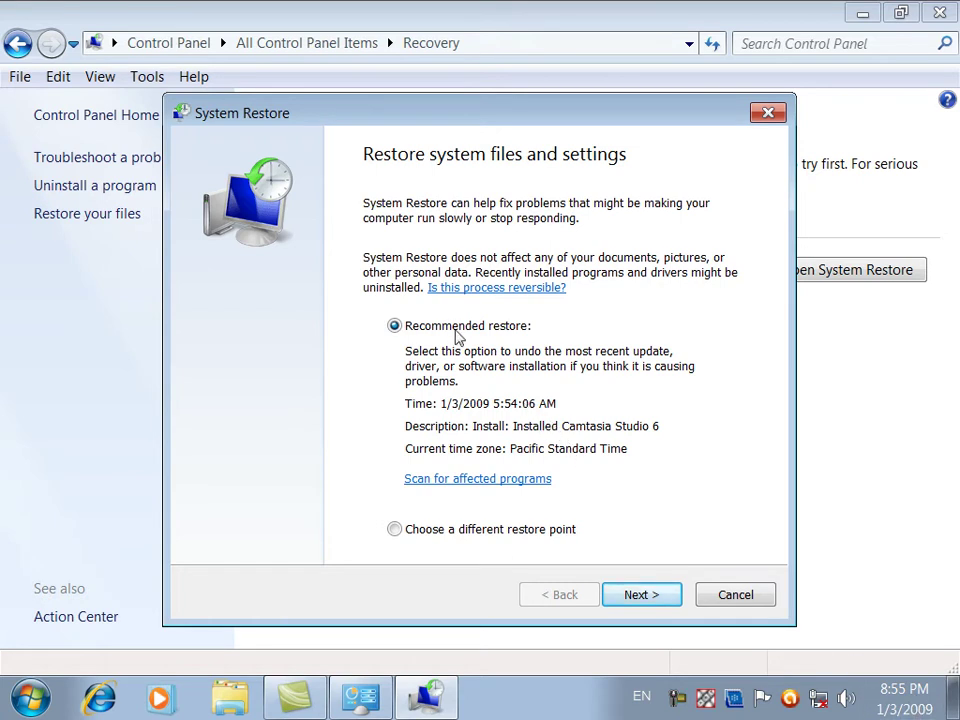
click(422, 540)
click(641, 606)
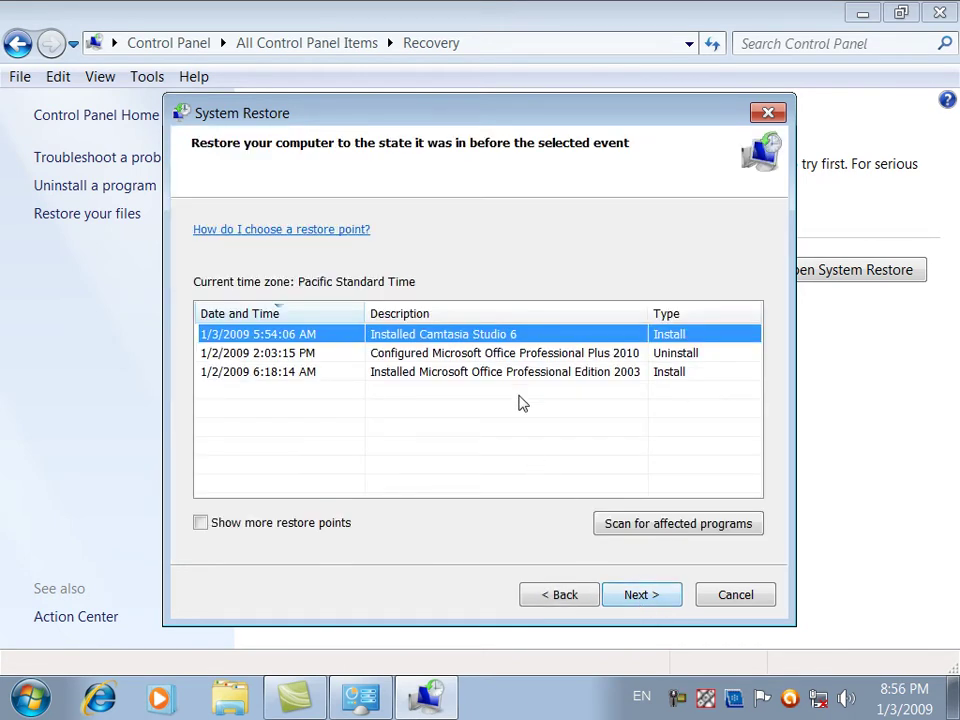
Examine the available restore points sorted by description, select the Microsoft Office Professional Edition 2003 installation, and cancel System Restore.
click(500, 371)
click(435, 352)
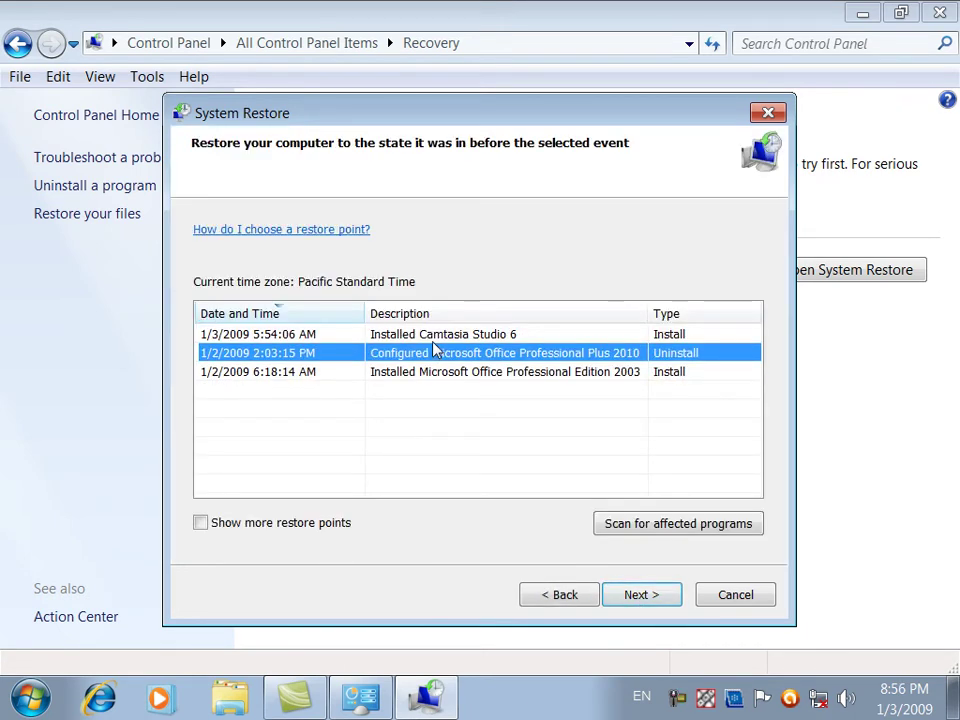
click(432, 313)
click(236, 370)
click(240, 352)
key(Up)
click(257, 378)
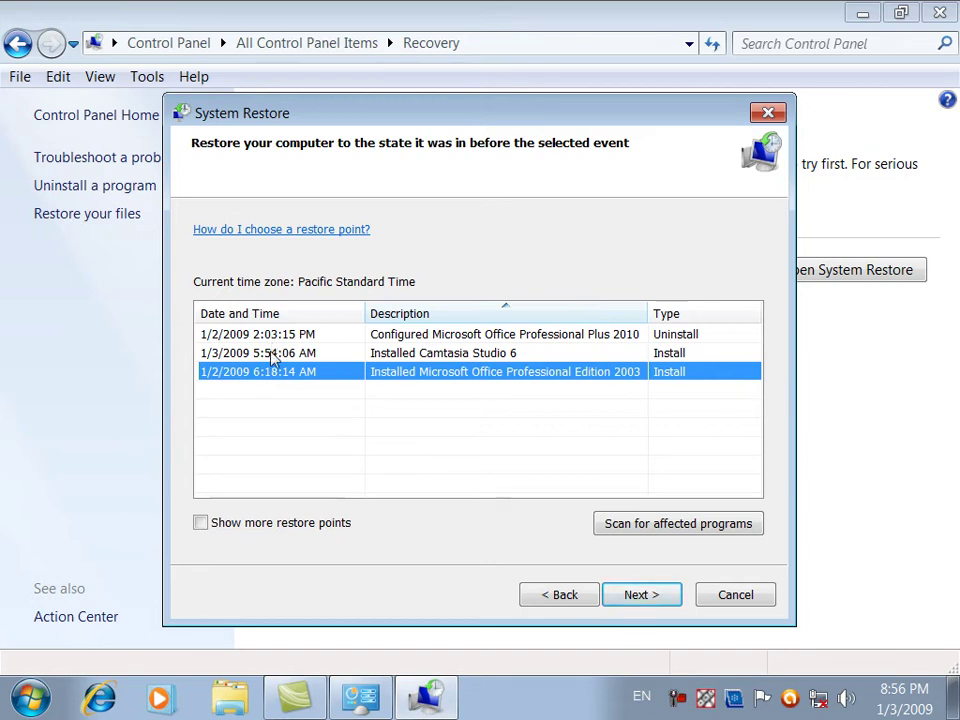
click(274, 356)
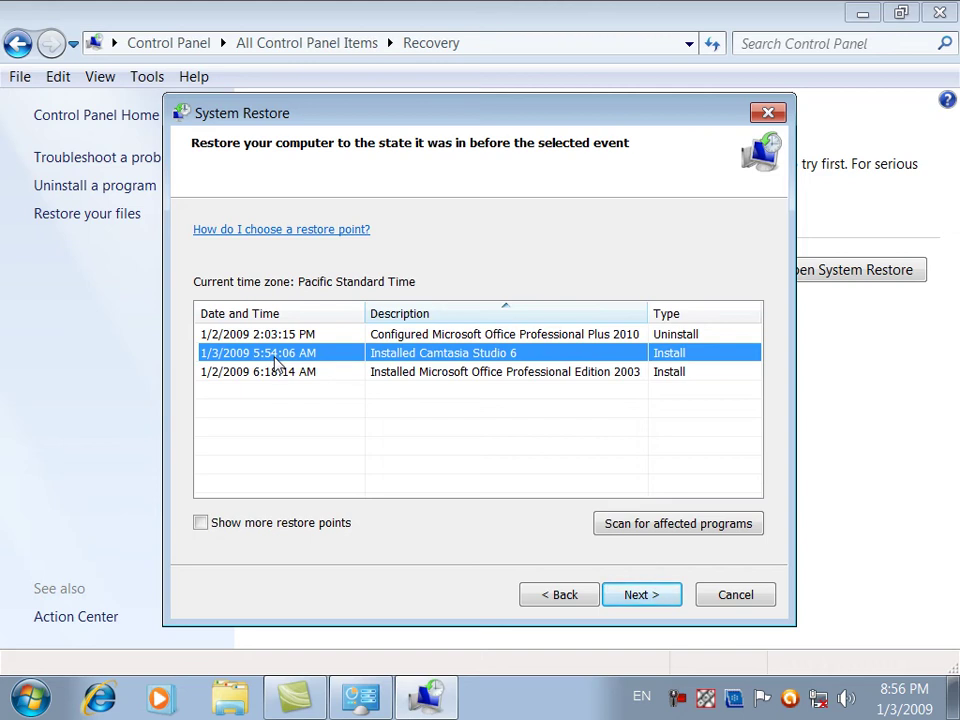
click(277, 371)
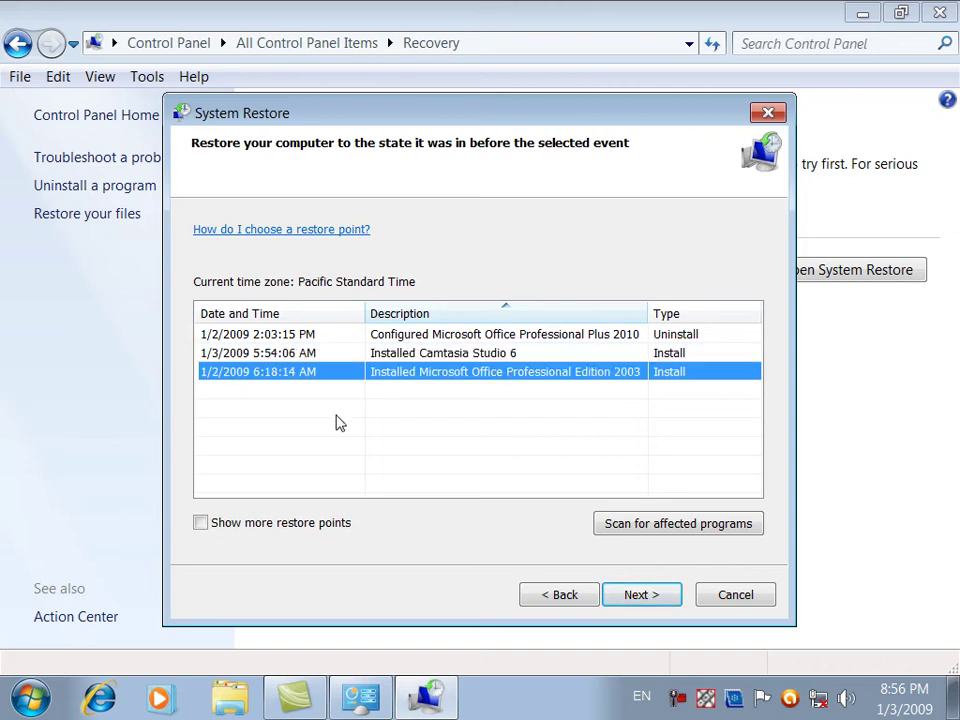
click(727, 597)
Reopen System Restore, review the recommended restore's confirmation for Local Disk (C:), cancel it, and return to all Control Panel items.
click(784, 270)
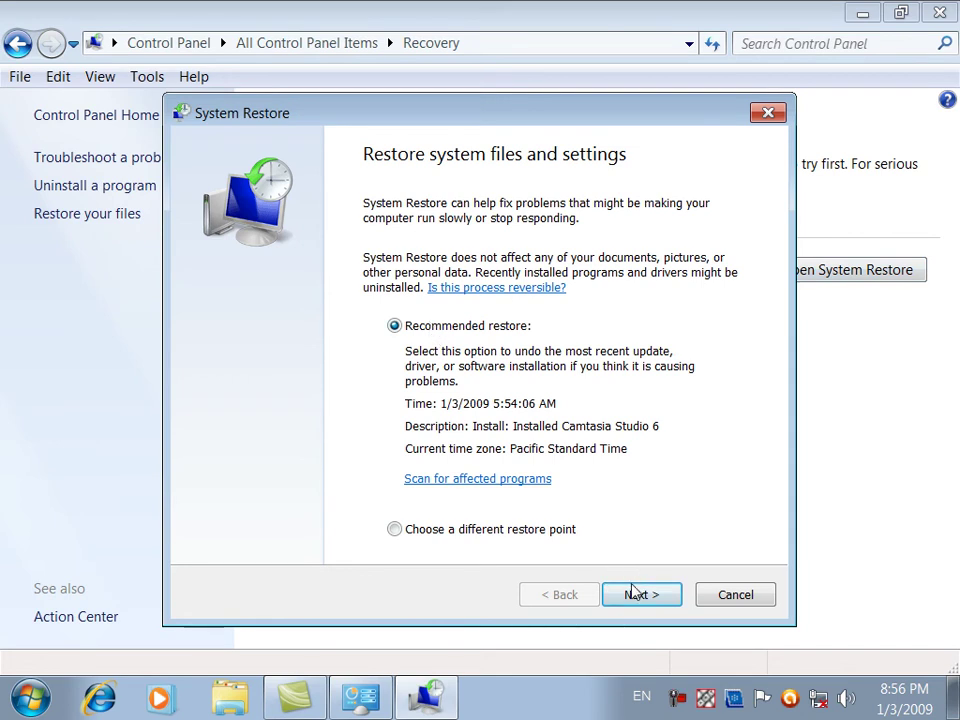
click(634, 592)
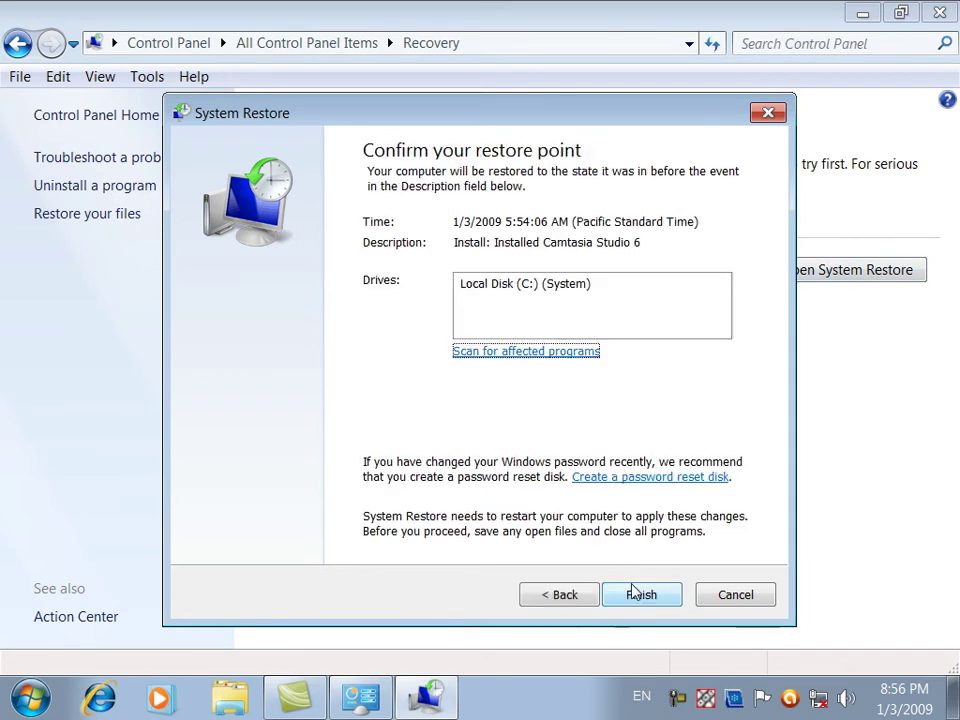
click(533, 294)
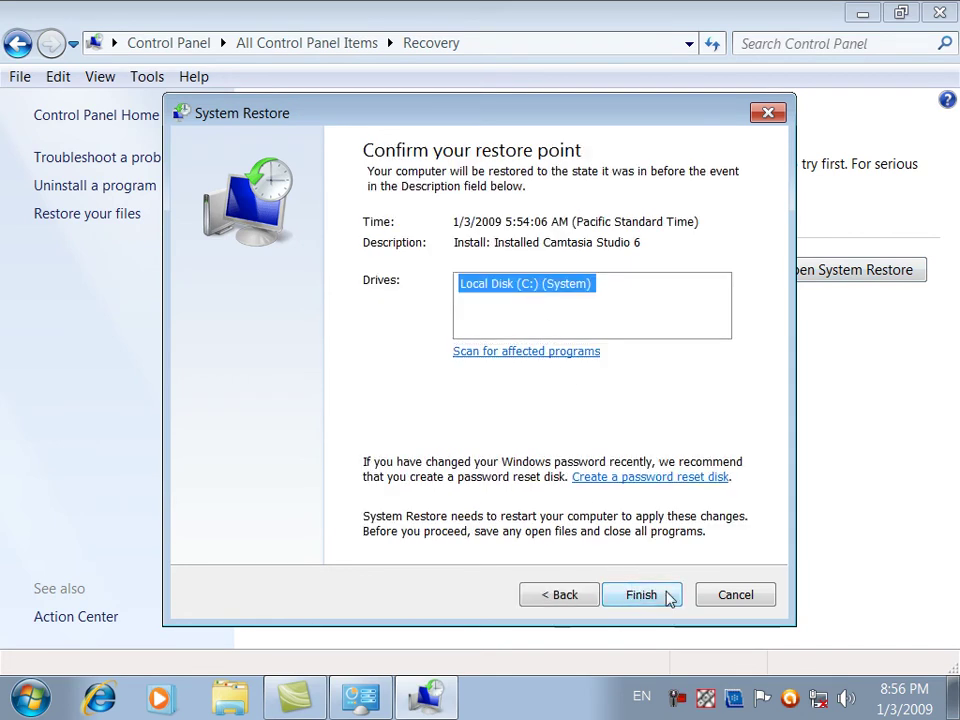
click(717, 598)
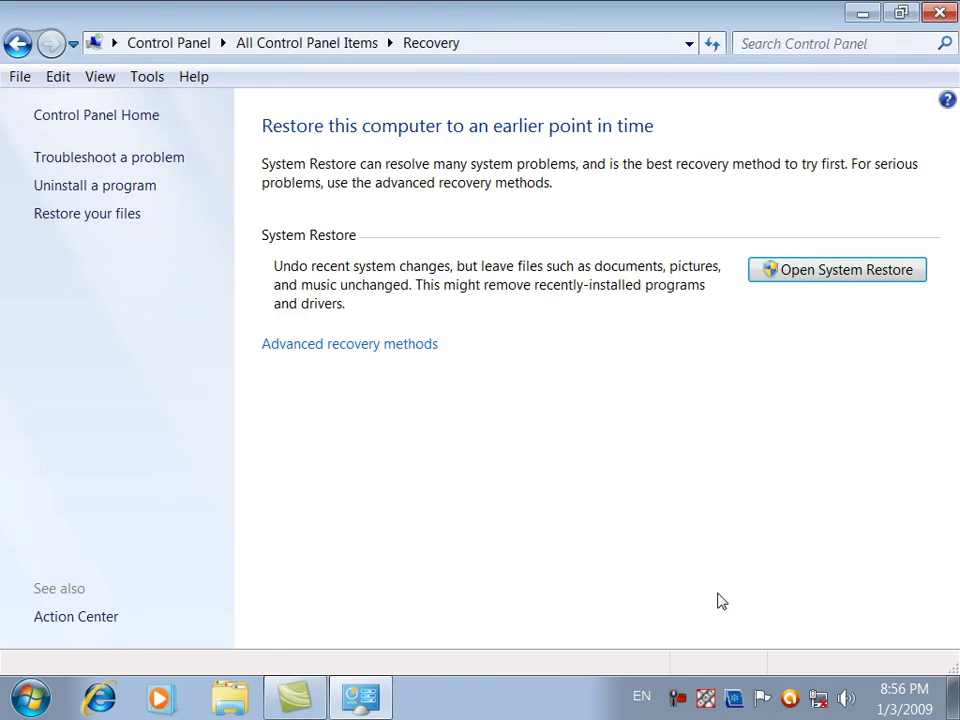
click(17, 43)
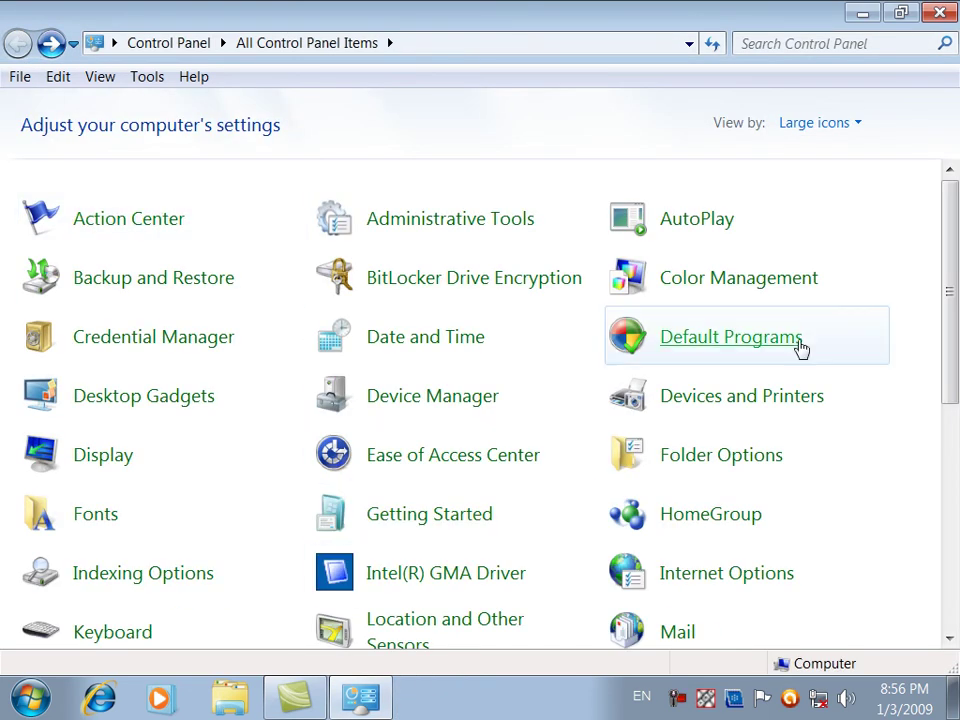
drag(945, 281, 937, 437)
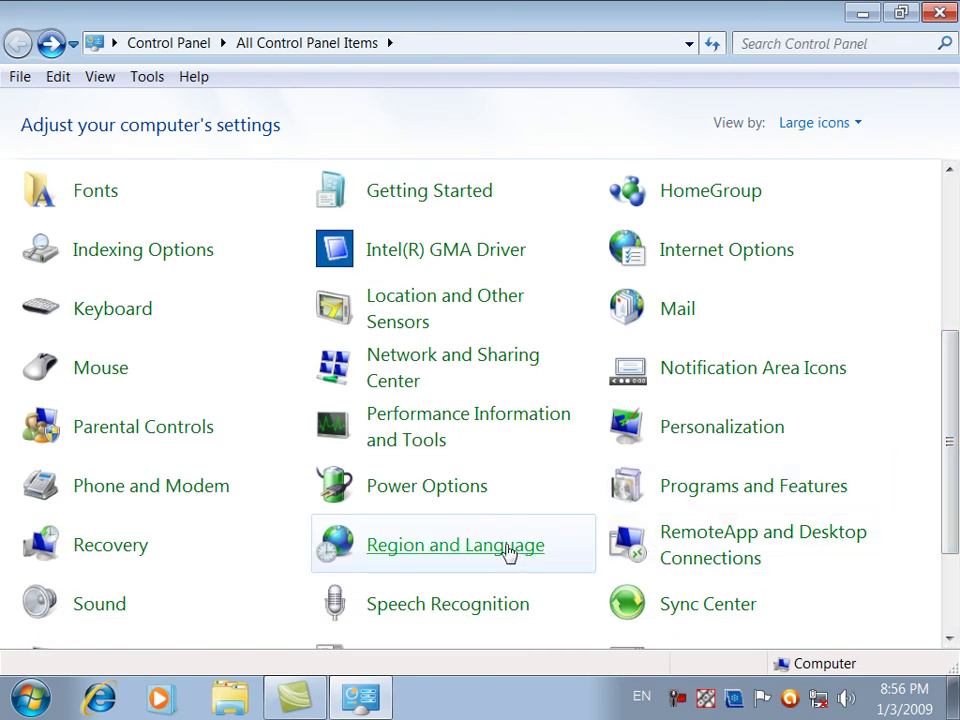